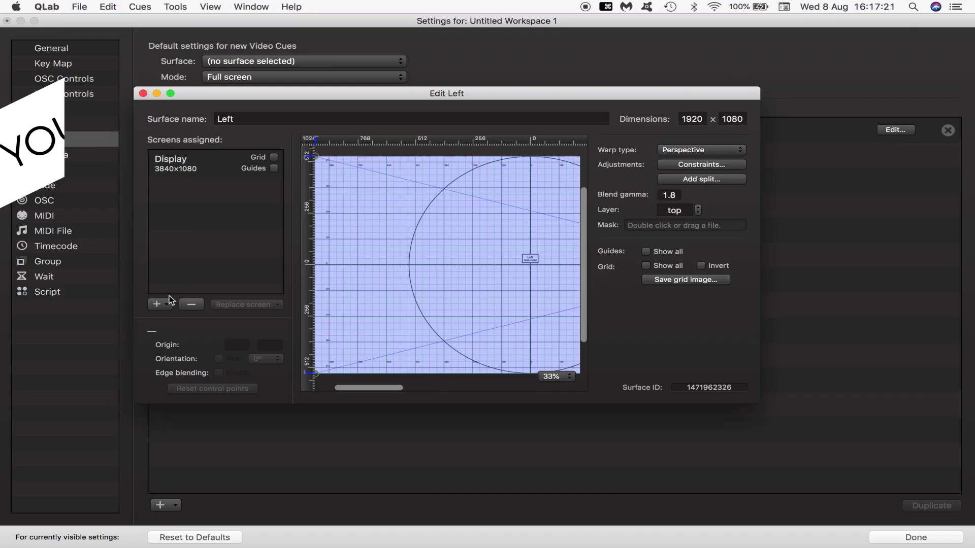
Open the Left surface's screen list and drag a surface corner toward the lower right.
click(160, 304)
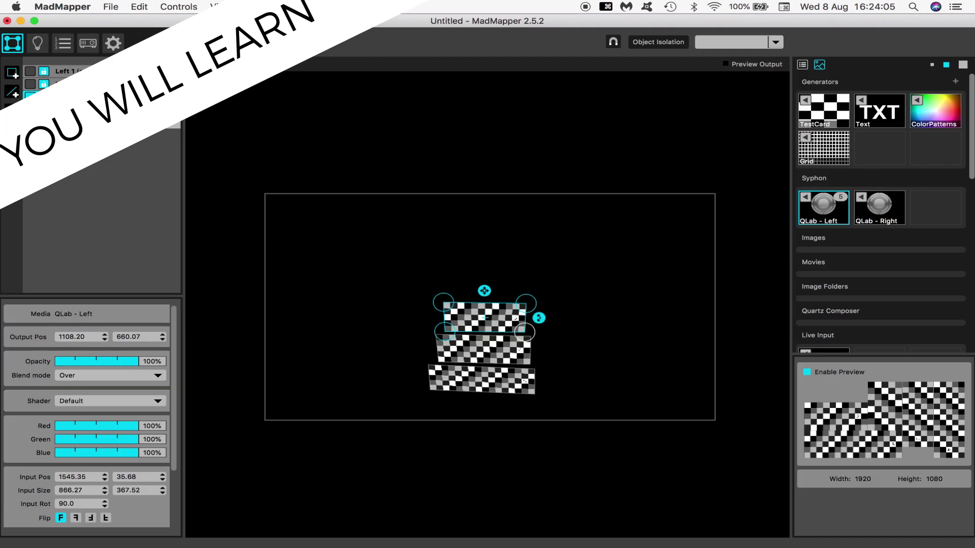
drag(536, 396, 725, 430)
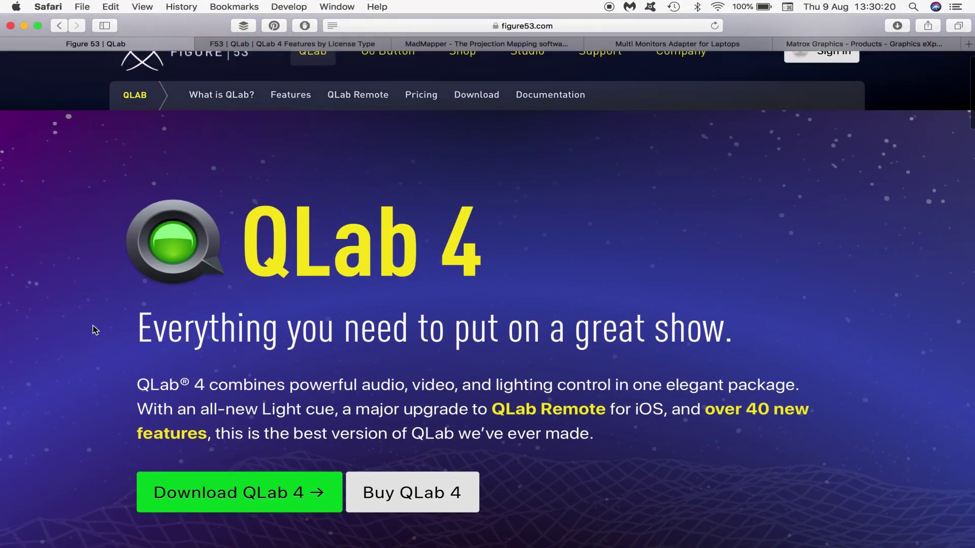
Read the 'What is QLab?' overview, the Features by License Type chart and the pricing.
click(213, 105)
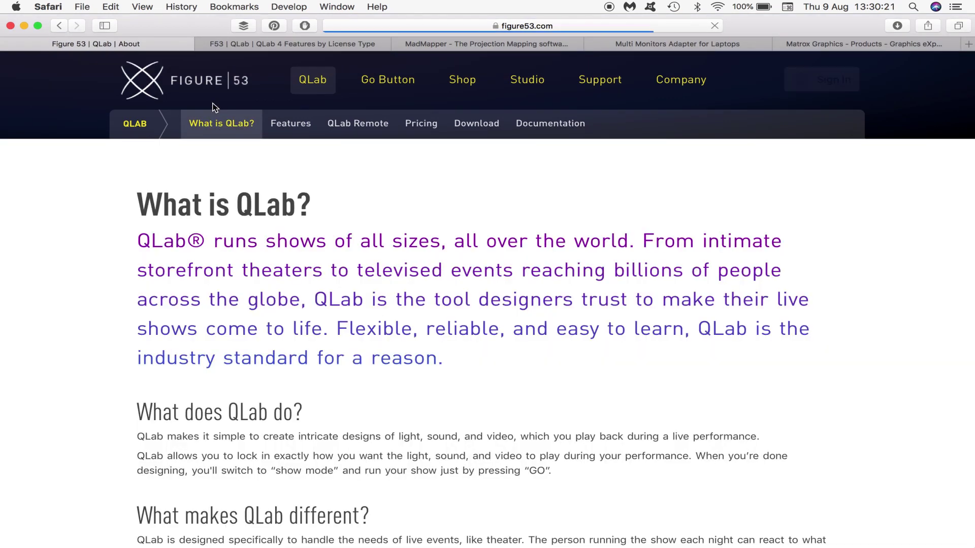
scroll(95, 332, down, 3)
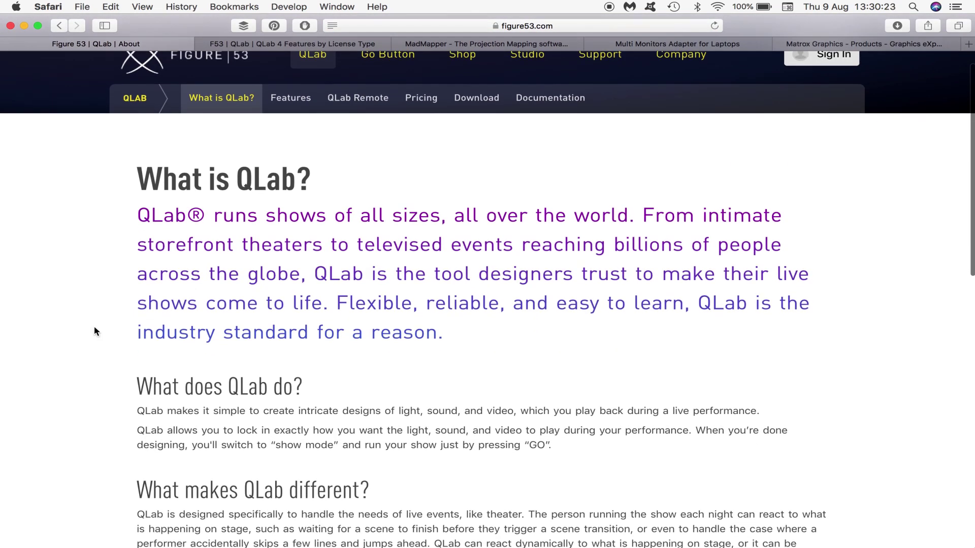
scroll(95, 331, down, 3)
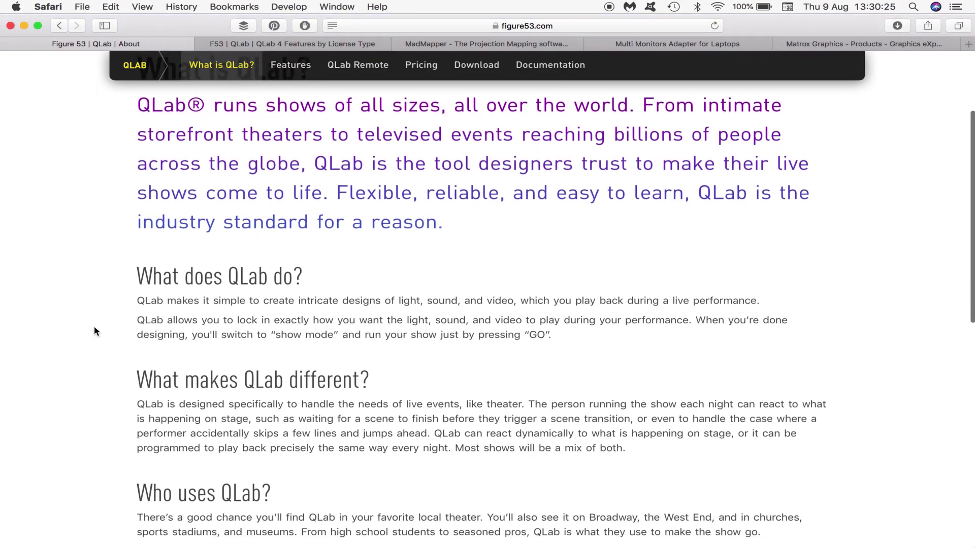
scroll(95, 331, down, 3)
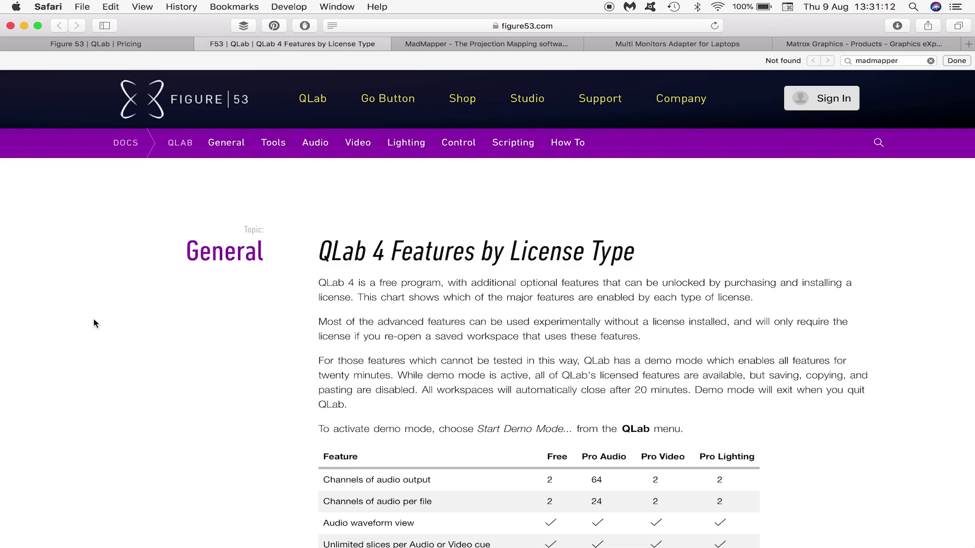
scroll(94, 319, down, 2)
scroll(94, 319, down, 10)
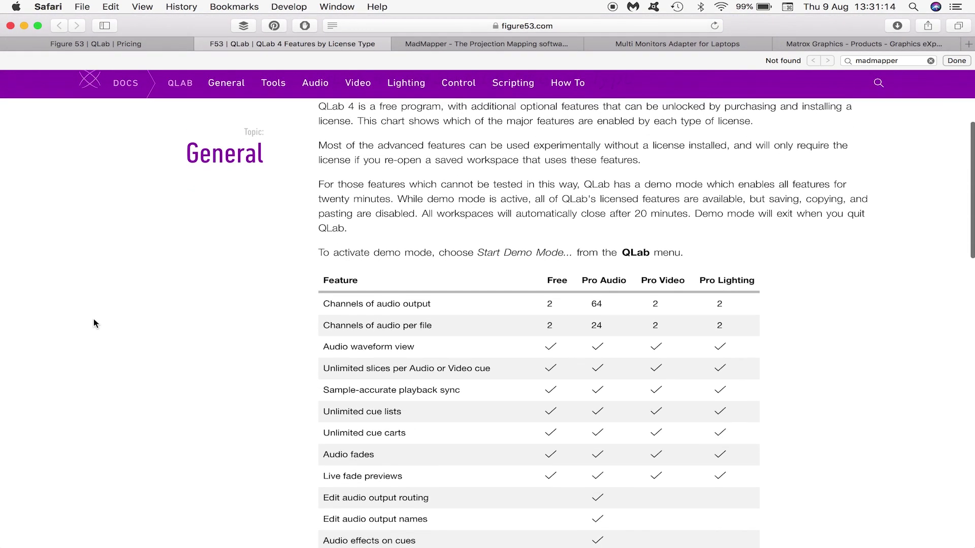
scroll(93, 320, down, 9)
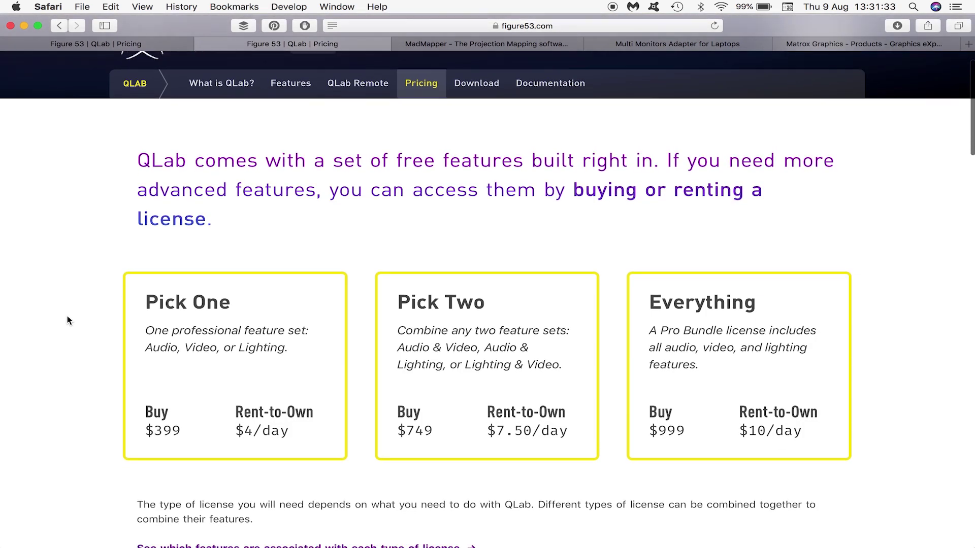
scroll(66, 320, down, 2)
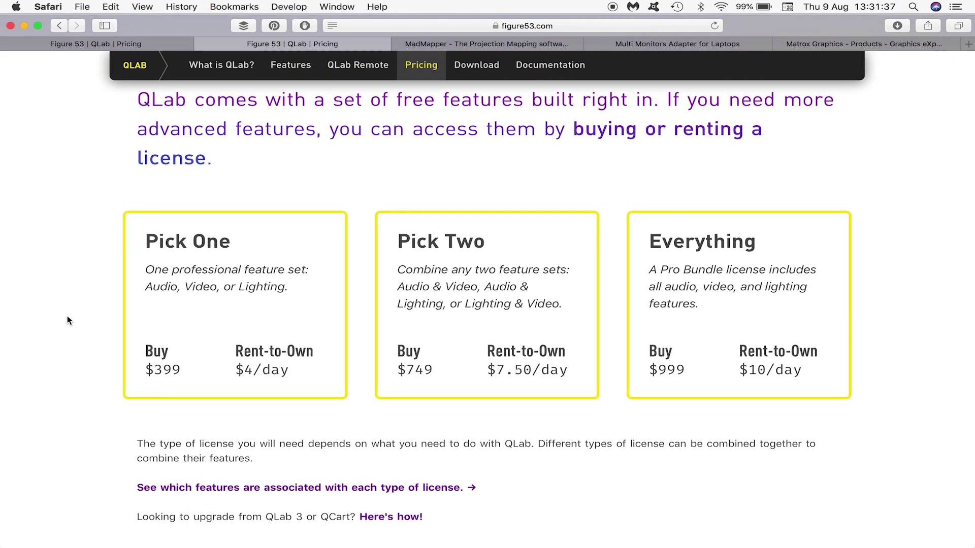
scroll(68, 320, up, 3)
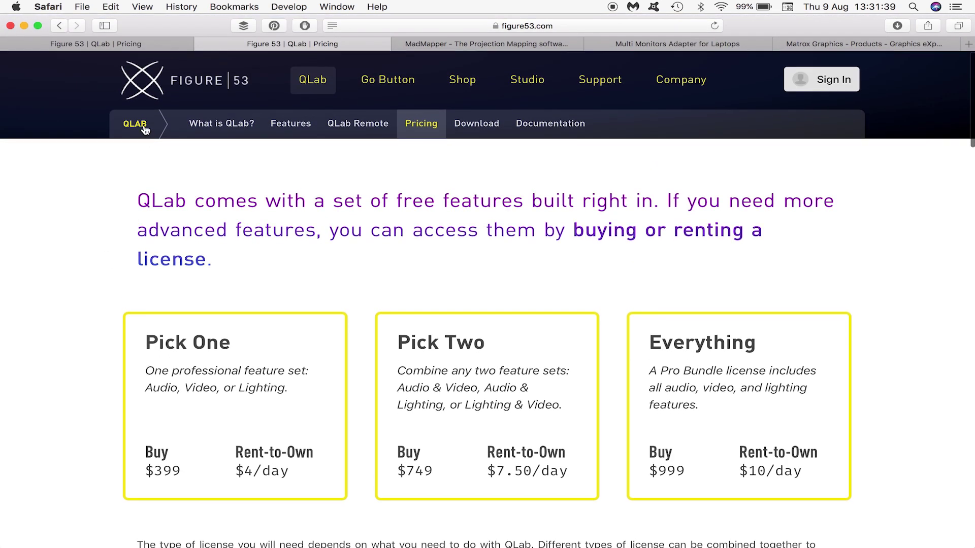
Return to the main QLab 4 page and scroll down to its Light Cues section.
click(144, 128)
scroll(60, 348, down, 1)
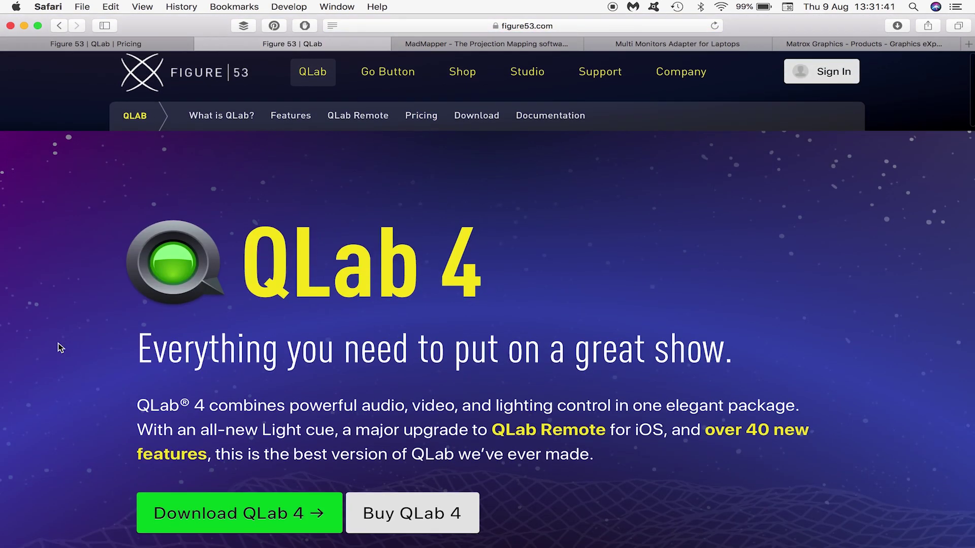
scroll(60, 349, down, 5)
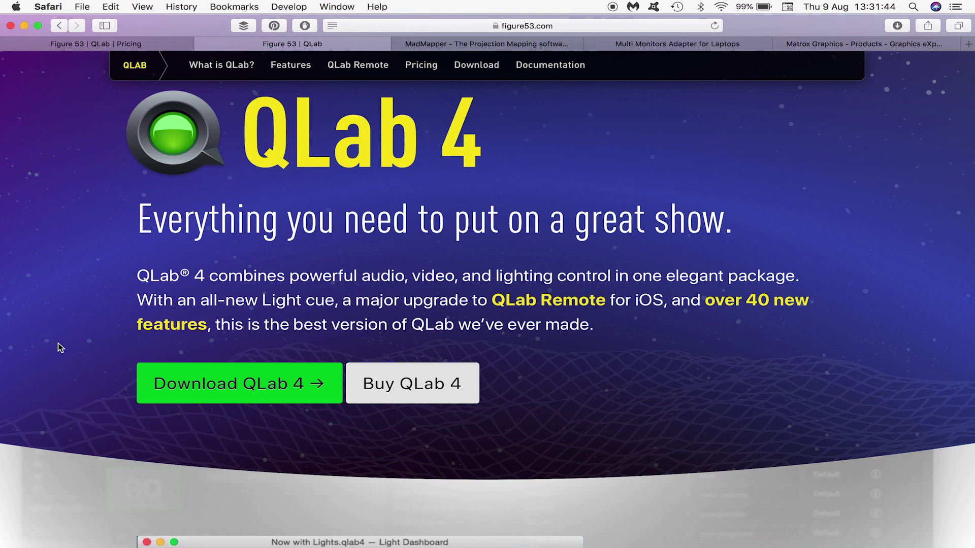
scroll(60, 349, down, 8)
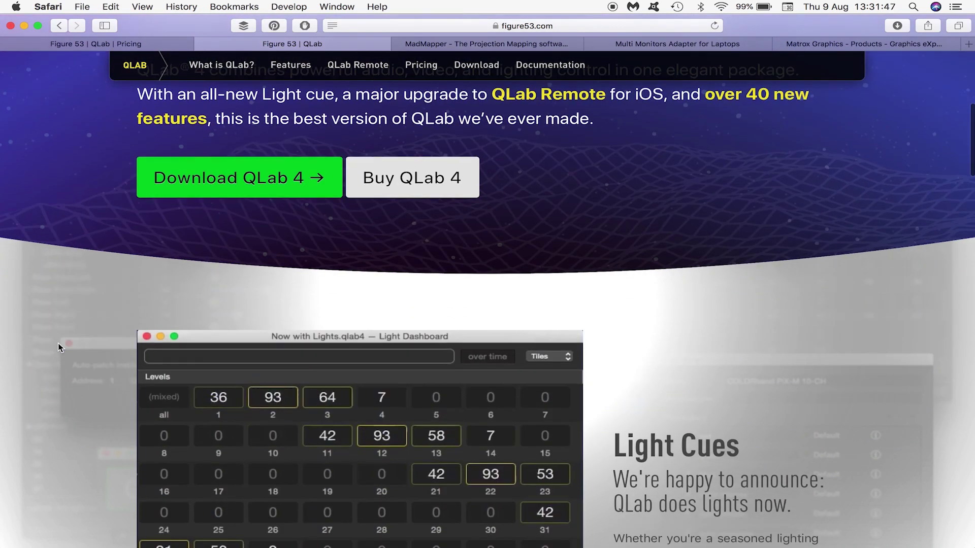
scroll(58, 343, down, 2)
scroll(58, 342, down, 6)
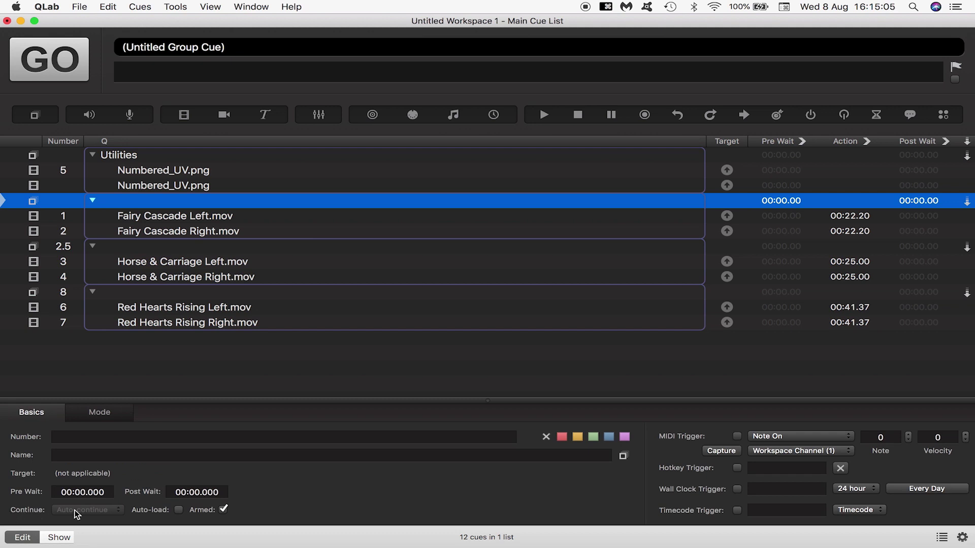
Set cue 1, Fairy Cascade Left.mov, to Auto-continue in the Basics inspector.
click(166, 214)
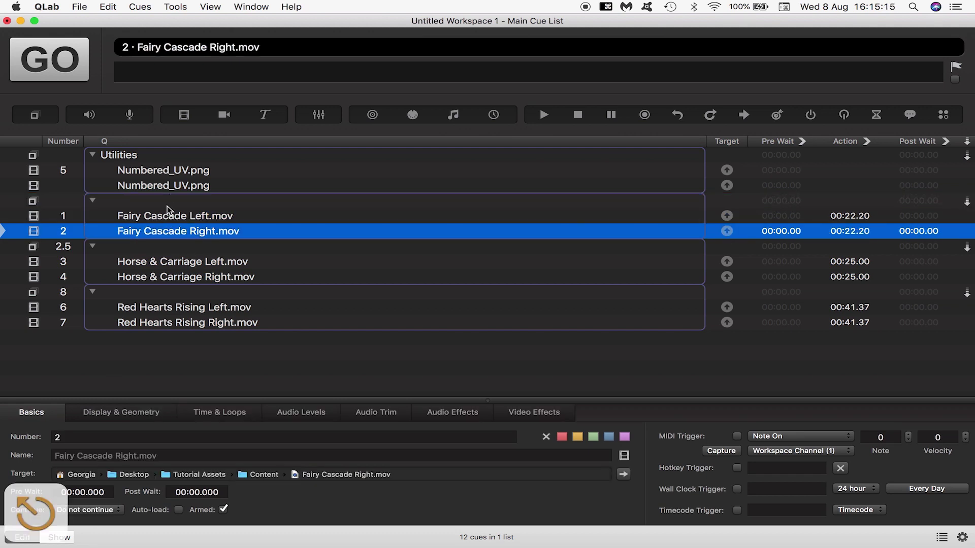
click(166, 203)
click(151, 216)
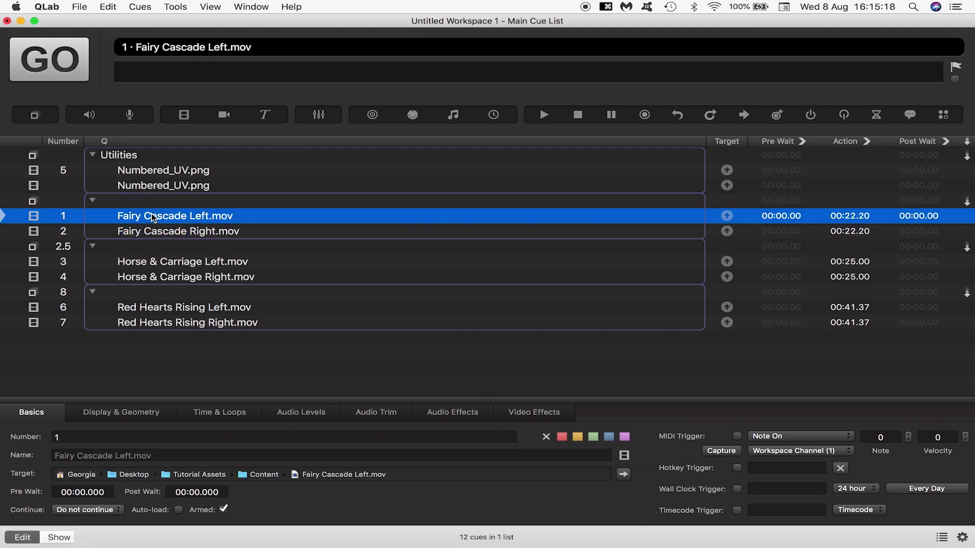
click(87, 510)
click(87, 522)
click(197, 233)
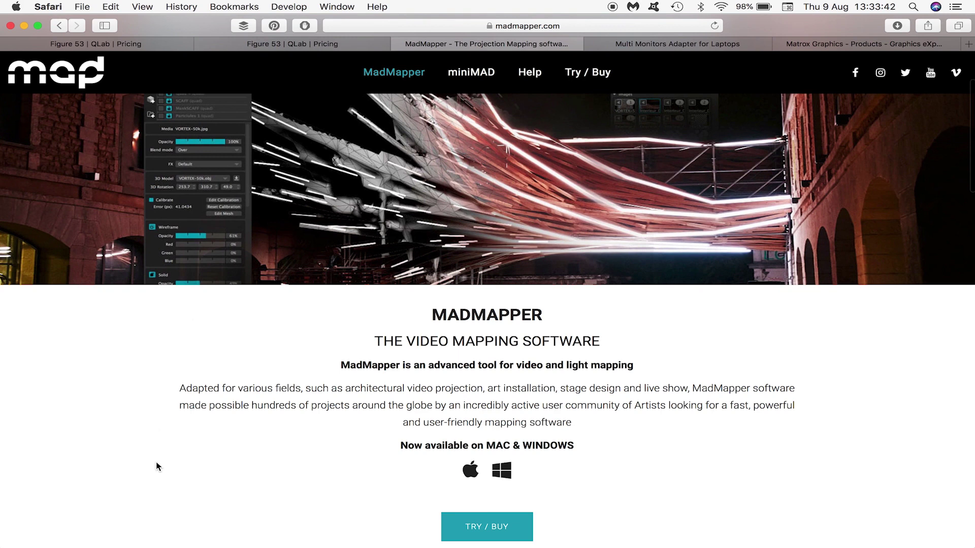
Scan the madmapper.com features and add Syphon as an output for QLab's Left surface.
scroll(157, 466, down, 10)
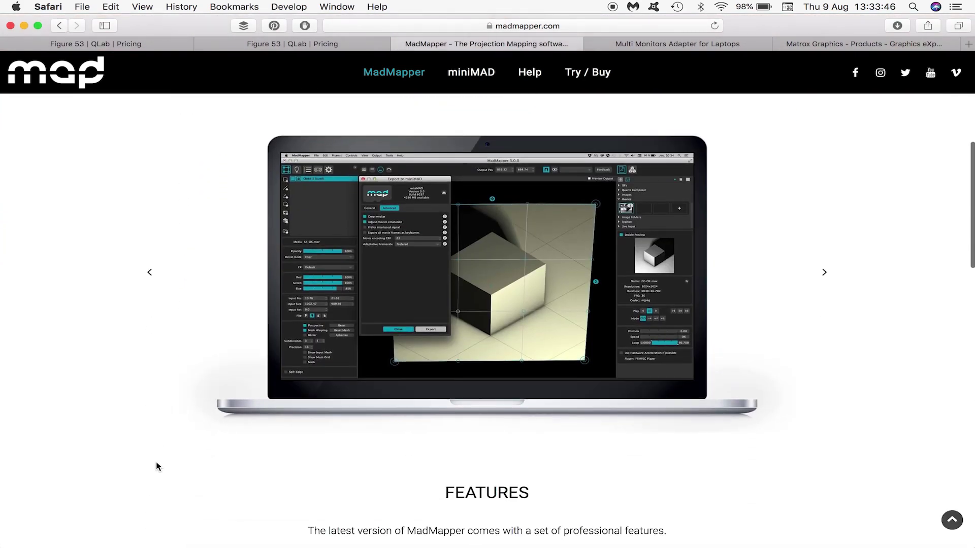
scroll(157, 466, down, 5)
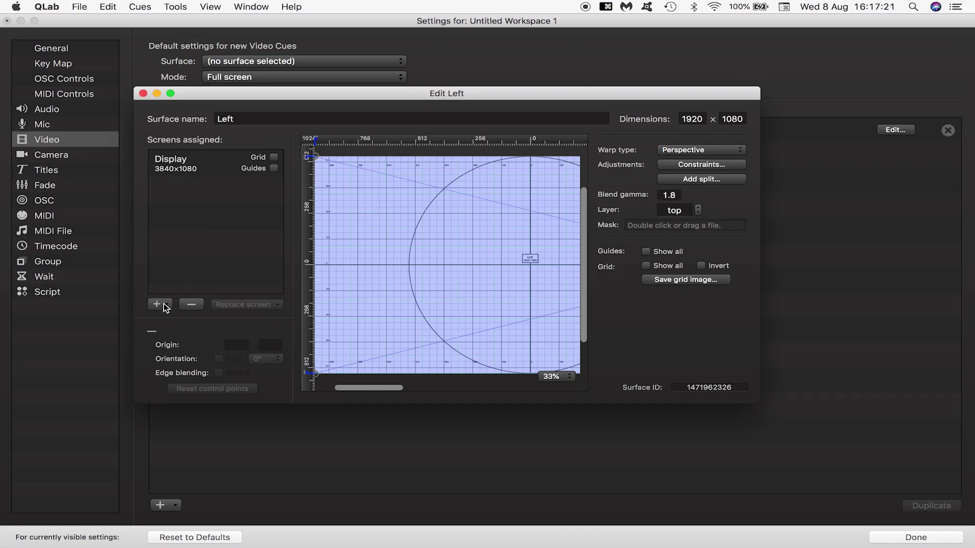
click(164, 303)
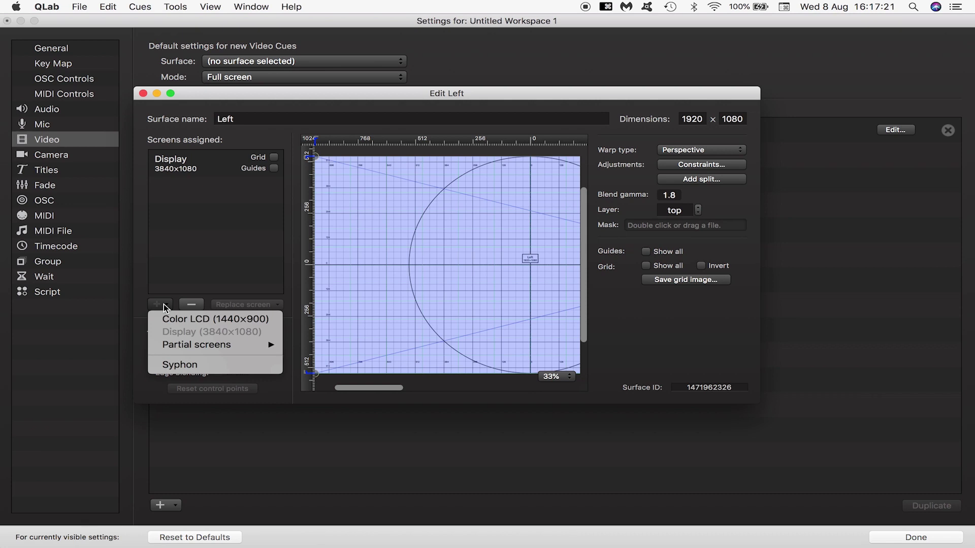
click(173, 365)
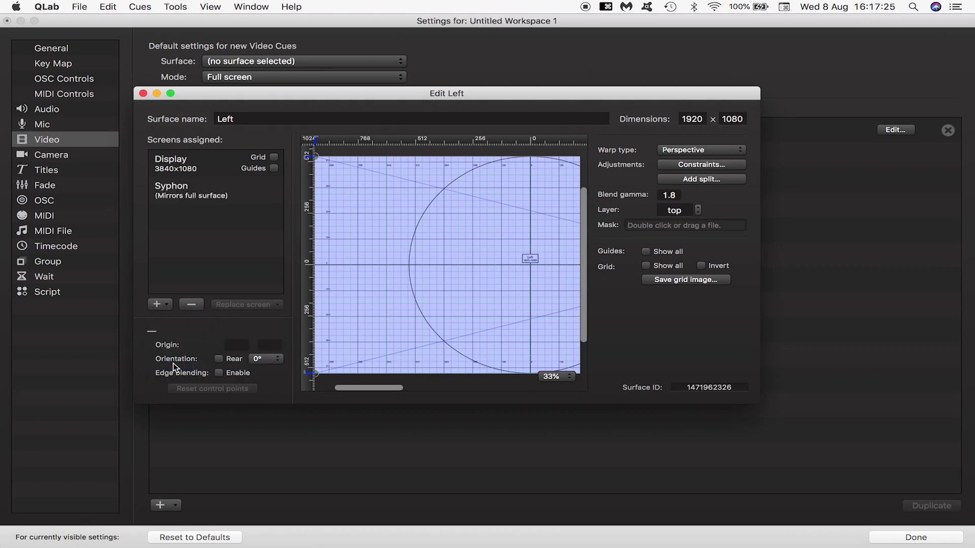
View MadMapper's Try / Buy page: free demo, rental from 35 €, perpetual licence from 349 €.
key(super+Tab)
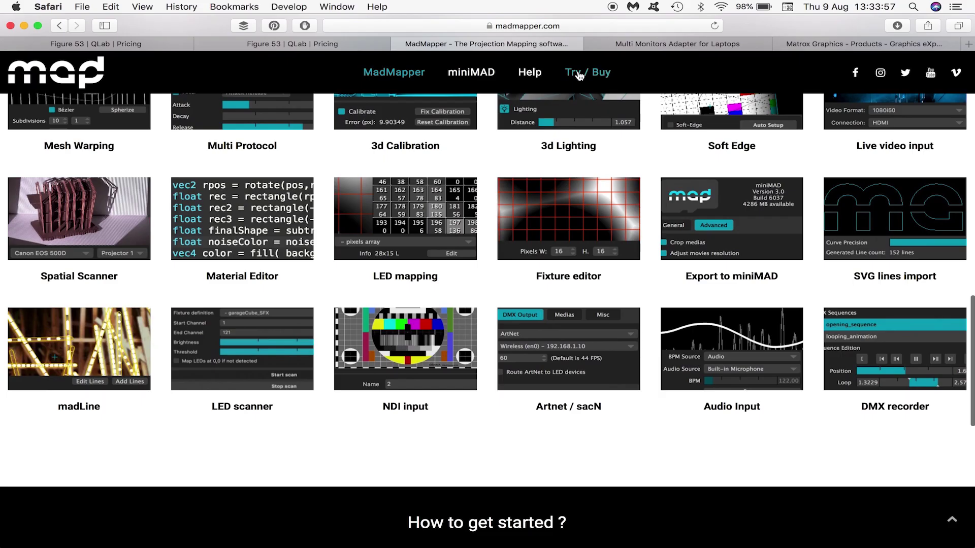
click(577, 73)
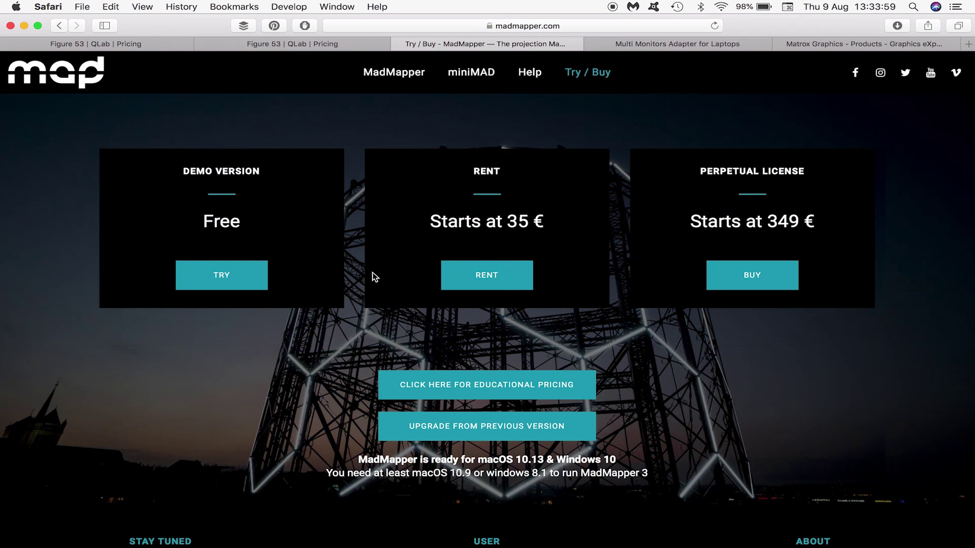
scroll(270, 367, down, 1)
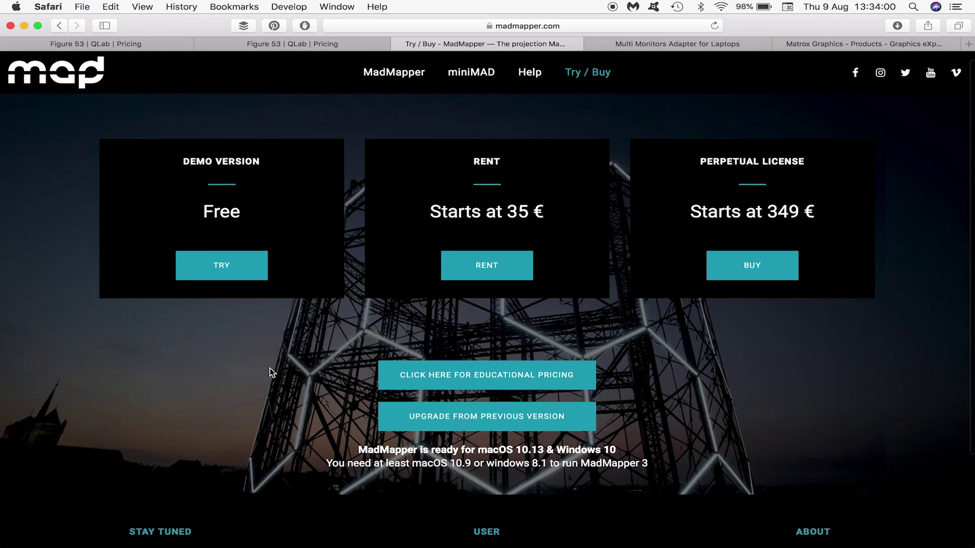
scroll(270, 368, down, 1)
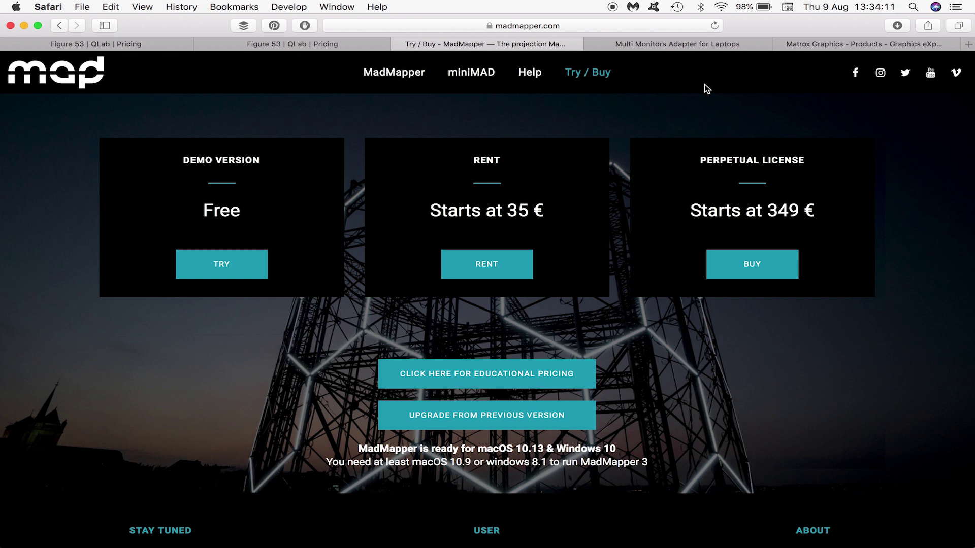
click(688, 49)
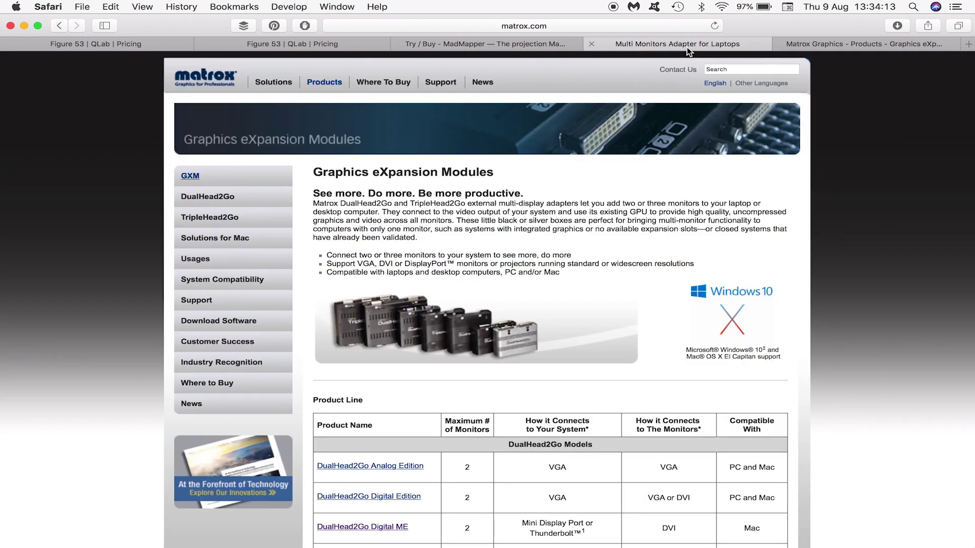
scroll(124, 320, down, 5)
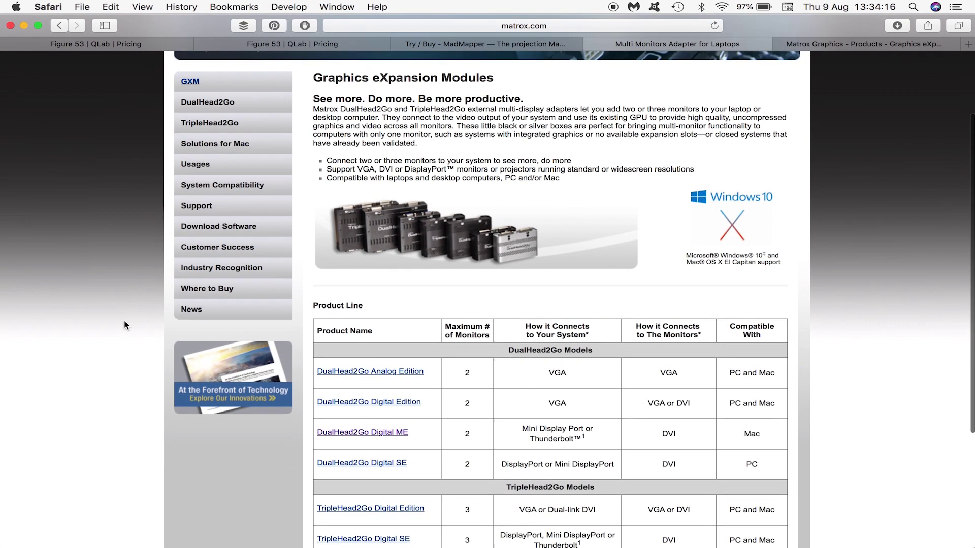
scroll(124, 321, down, 8)
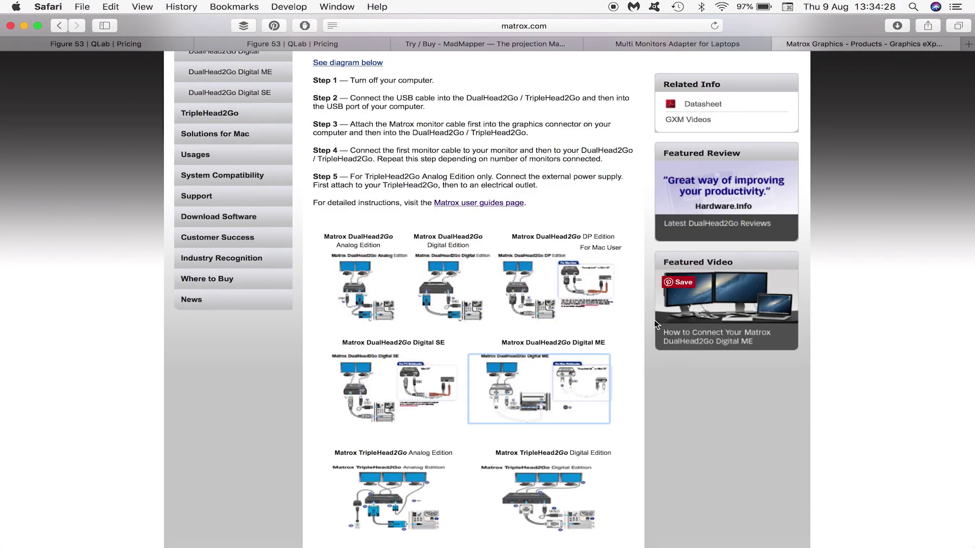
click(580, 389)
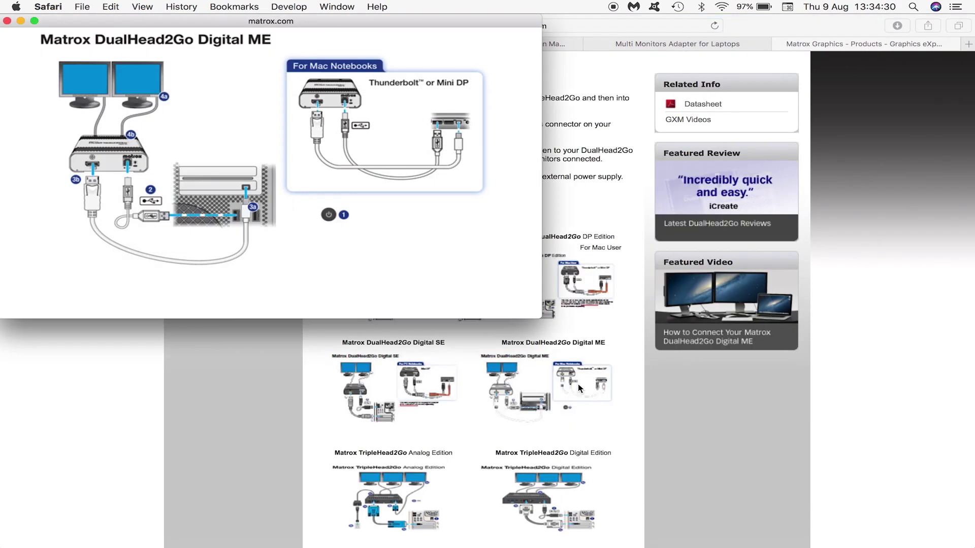
click(7, 21)
scroll(176, 275, up, 1)
scroll(176, 275, up, 10)
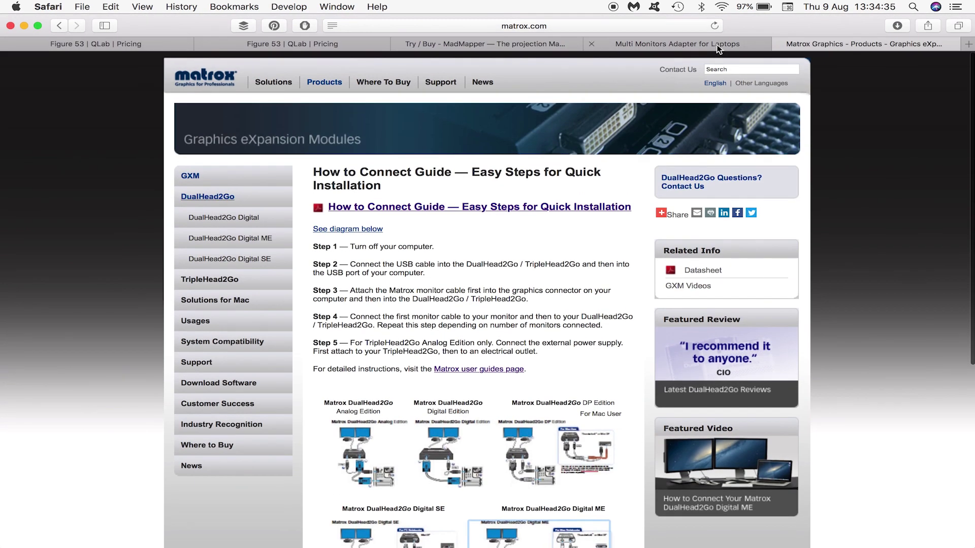
click(718, 46)
click(398, 259)
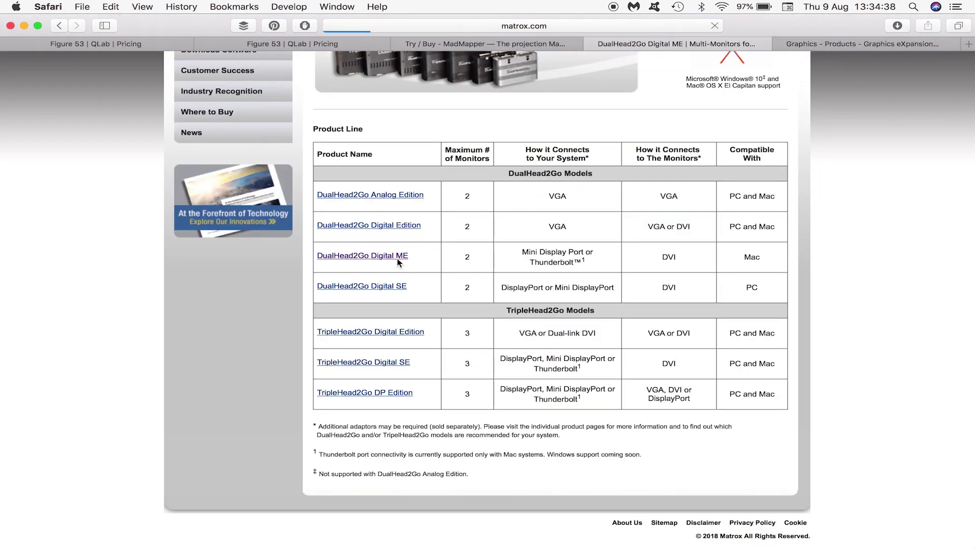
scroll(87, 433, down, 2)
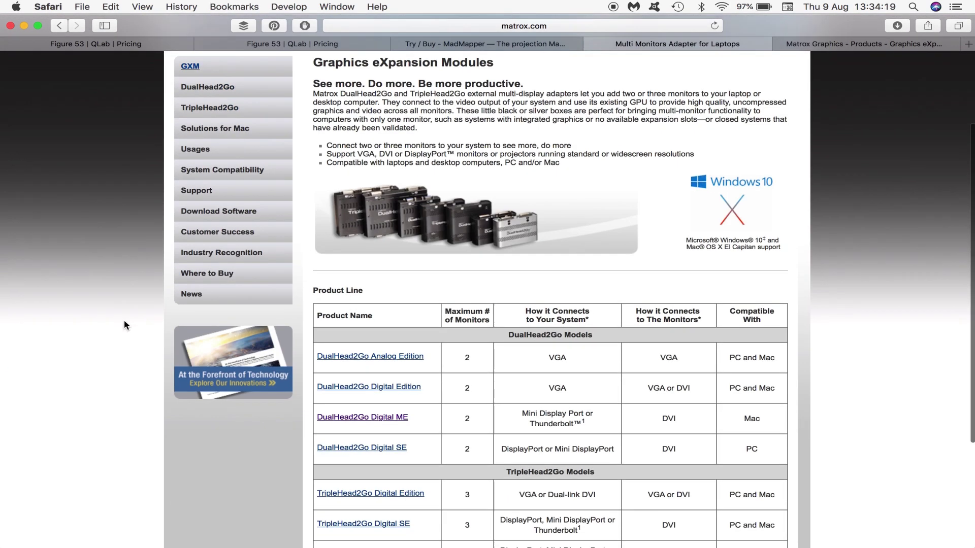
scroll(125, 322, down, 5)
scroll(124, 322, down, 1)
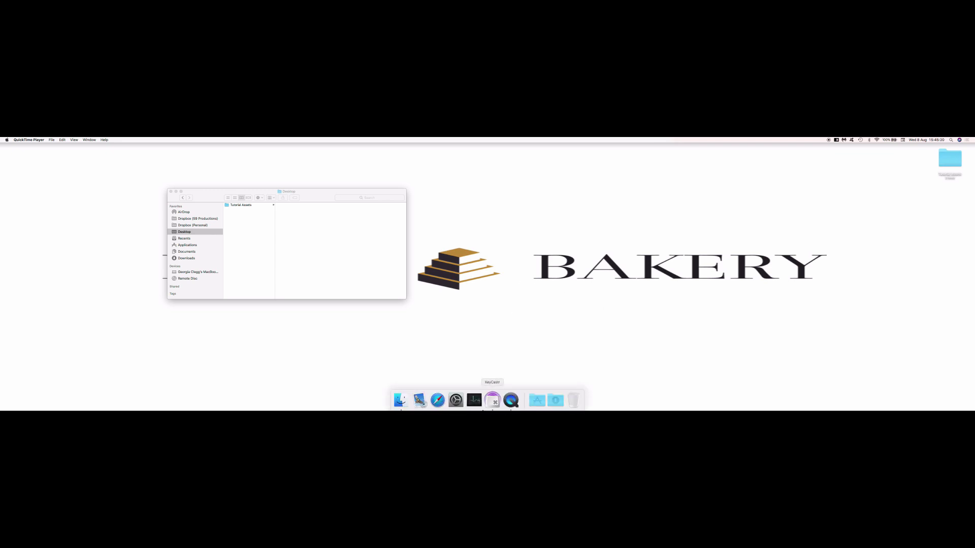
Turn off display mirroring and identify the external display beside the built-in Retina screen.
click(456, 402)
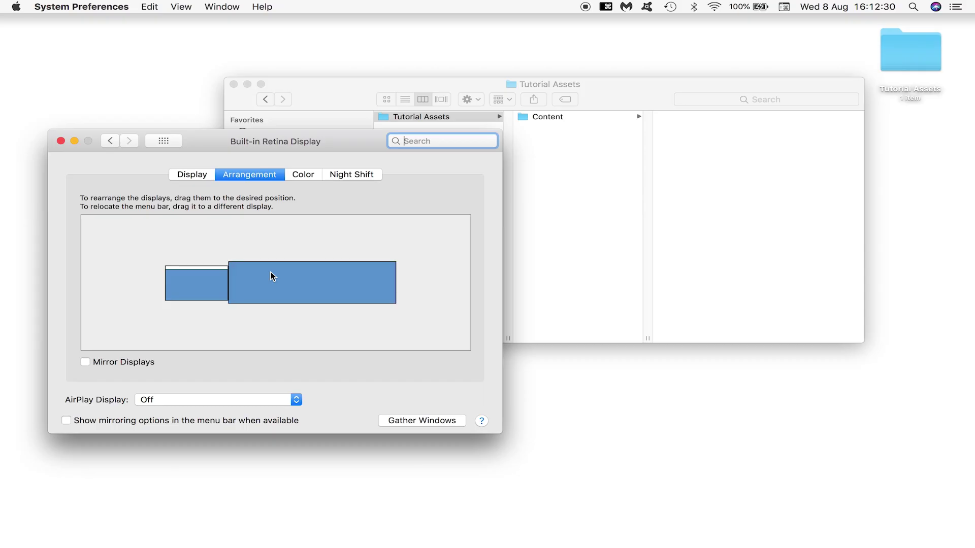
click(273, 277)
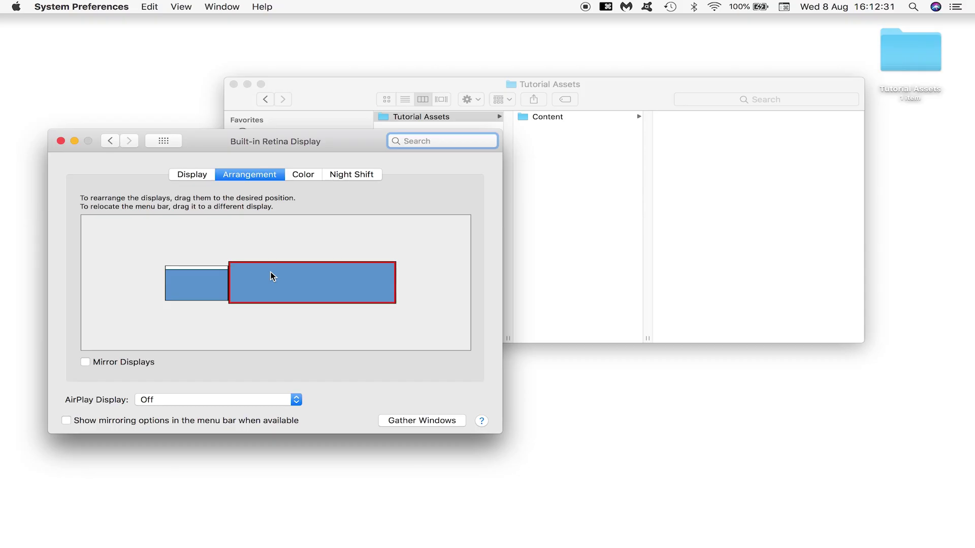
click(270, 272)
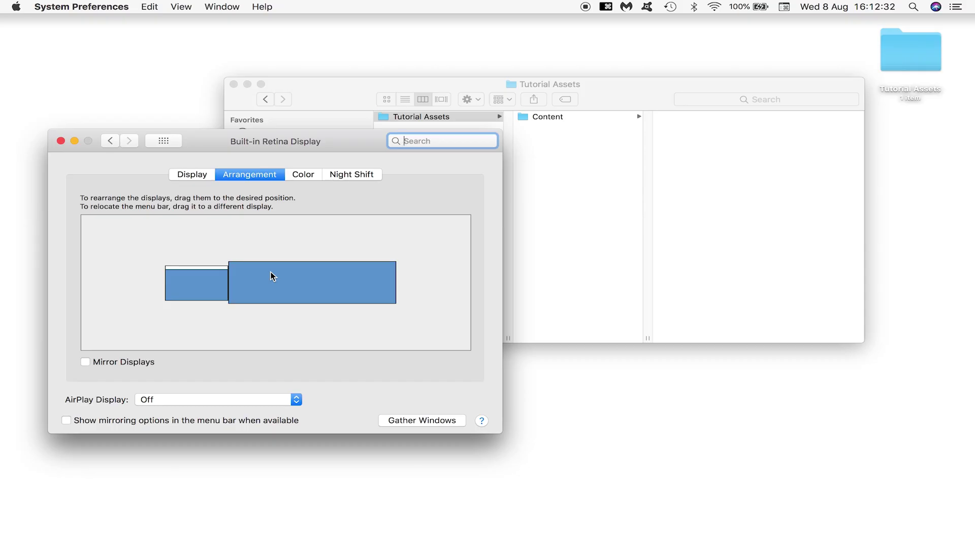
Launch QLab and add the seven media files from the Content folder as cues.
key(cmd+q)
key(cmd+space)
text(qla)
key(Return)
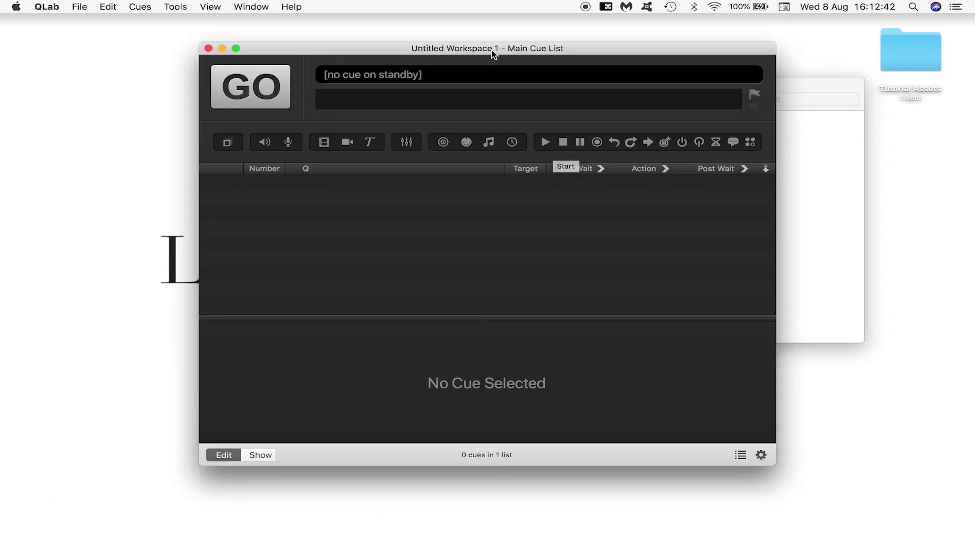
key(super+Tab)
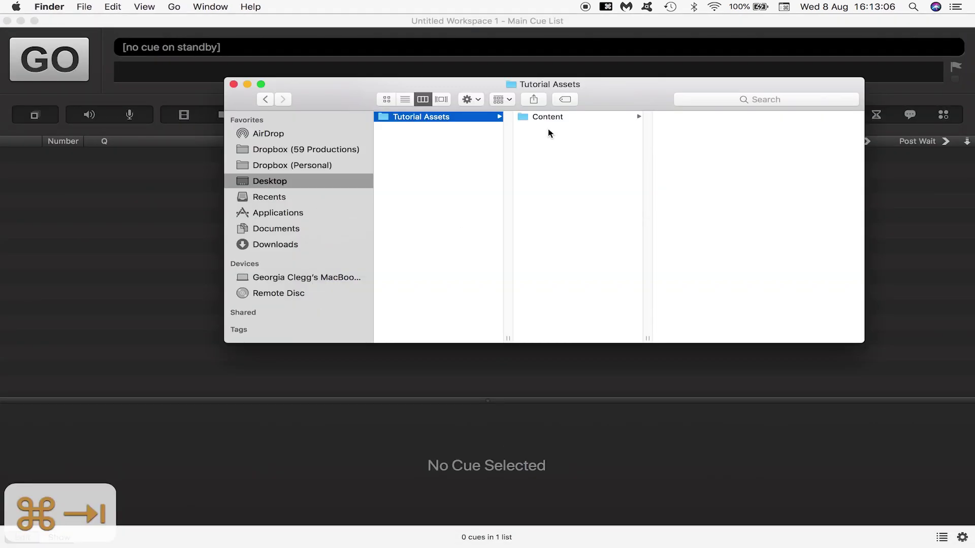
click(547, 117)
drag(728, 211, 175, 223)
click(148, 246)
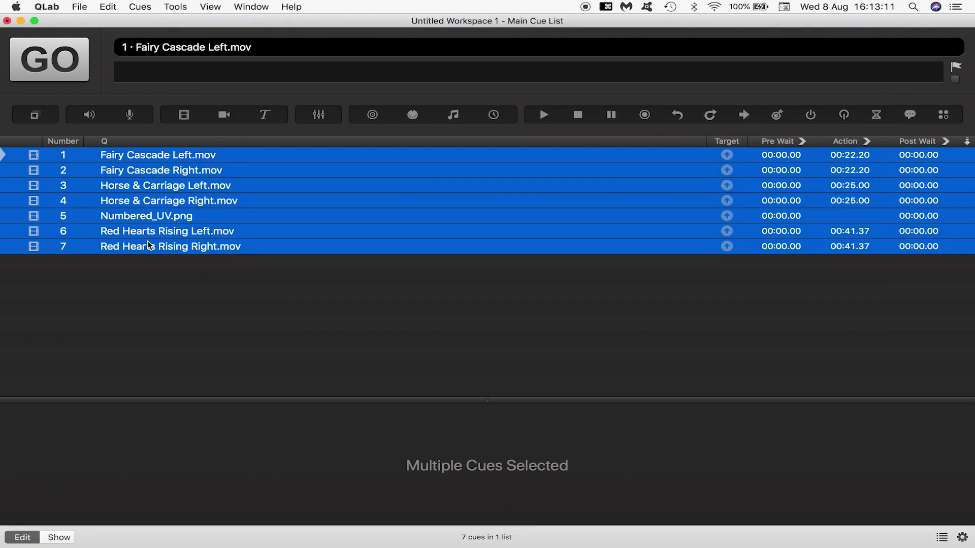
Move Numbered_UV.png to the top and wrap it in a group named 'Utilities'.
click(137, 217)
drag(118, 218, 127, 151)
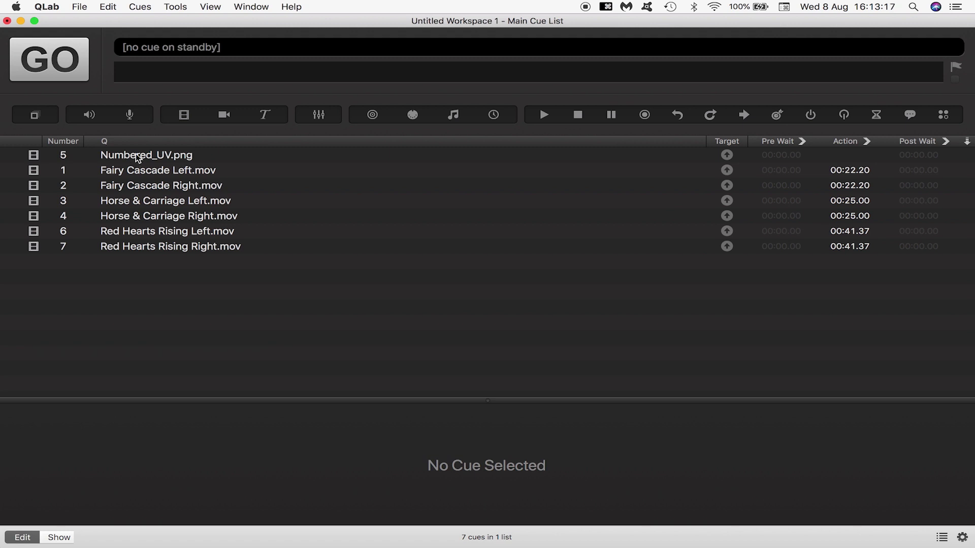
click(138, 158)
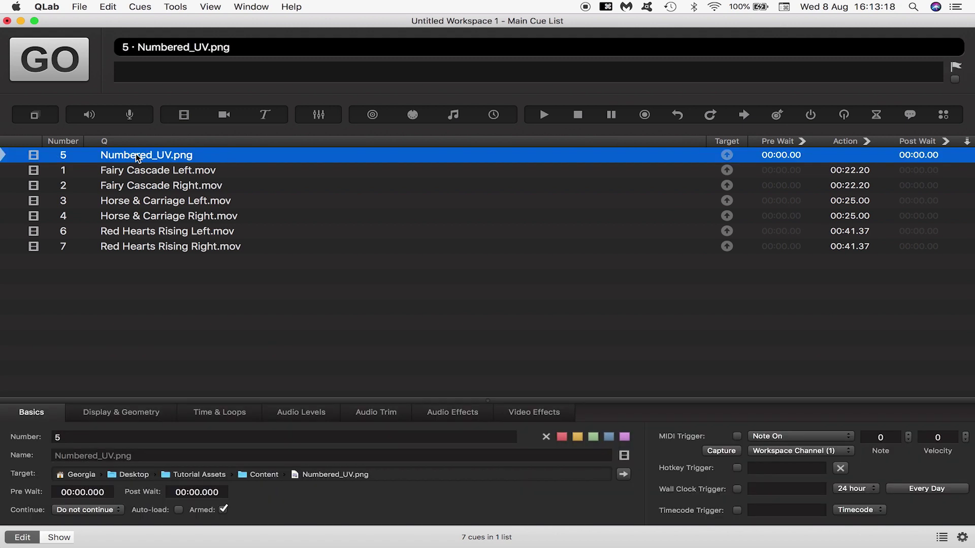
click(108, 9)
mouse_move(135, 10)
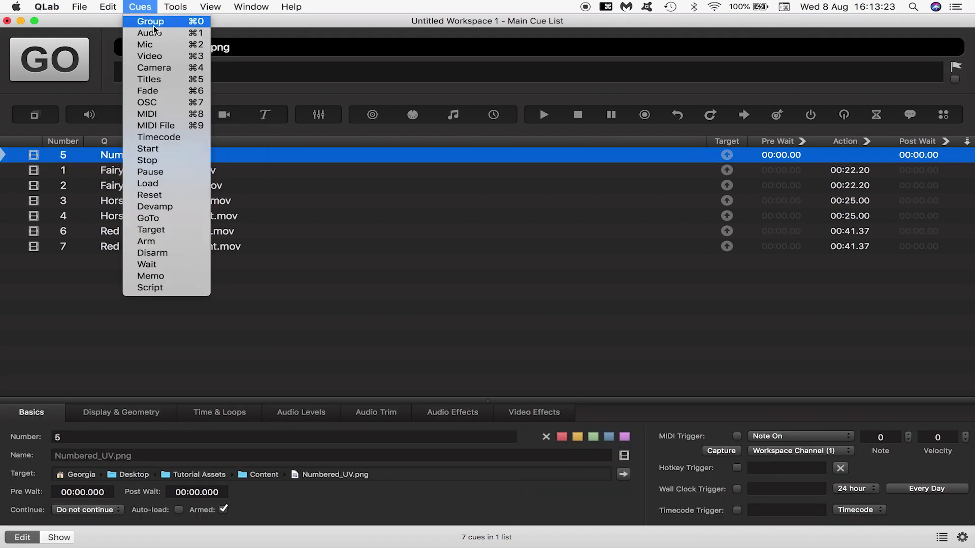
click(197, 26)
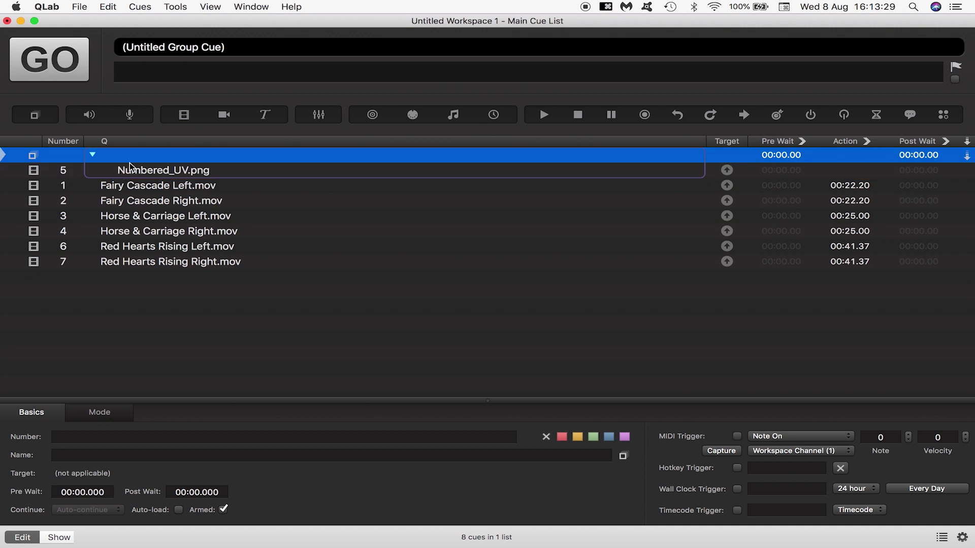
key(Return)
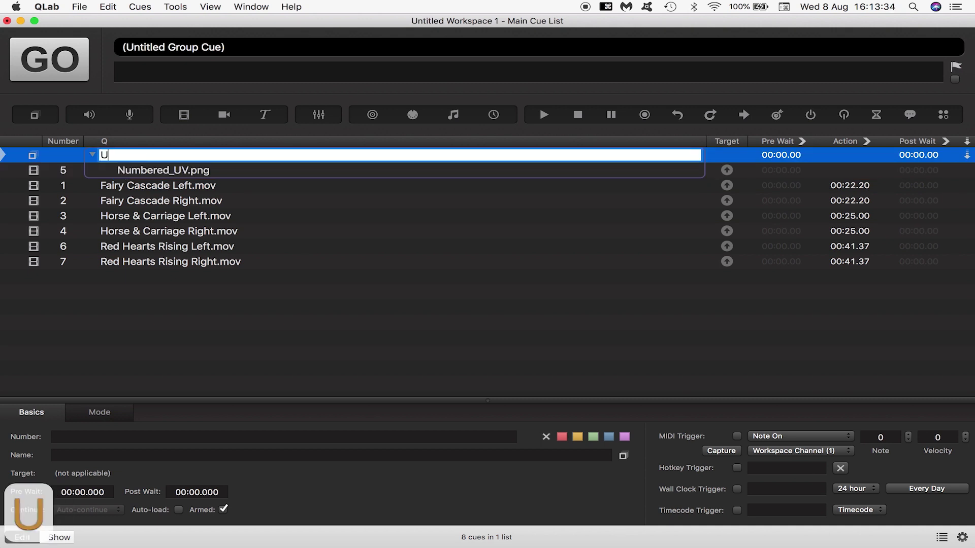
text(tilities)
key(Return)
click(178, 174)
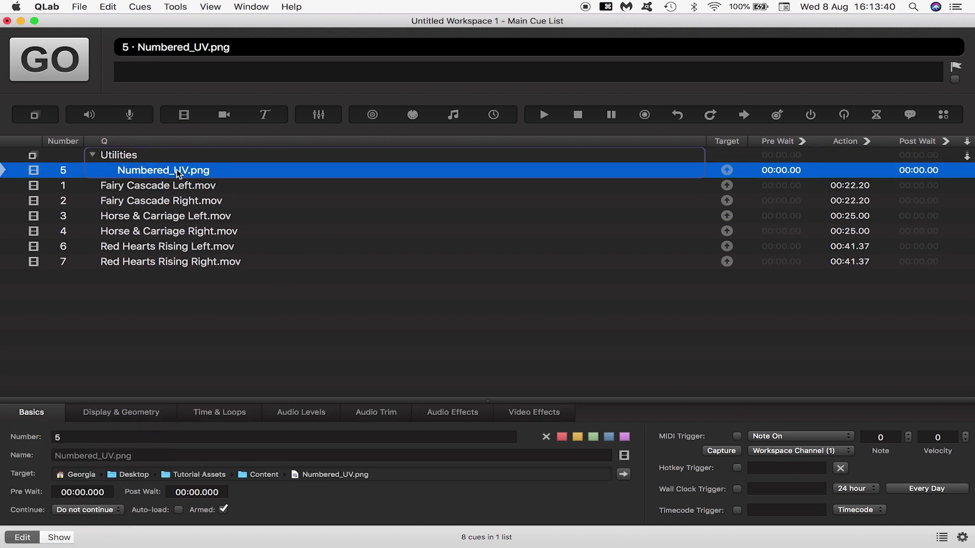
Duplicate the Numbered_UV.png cue inside the Utilities group.
key(super+c)
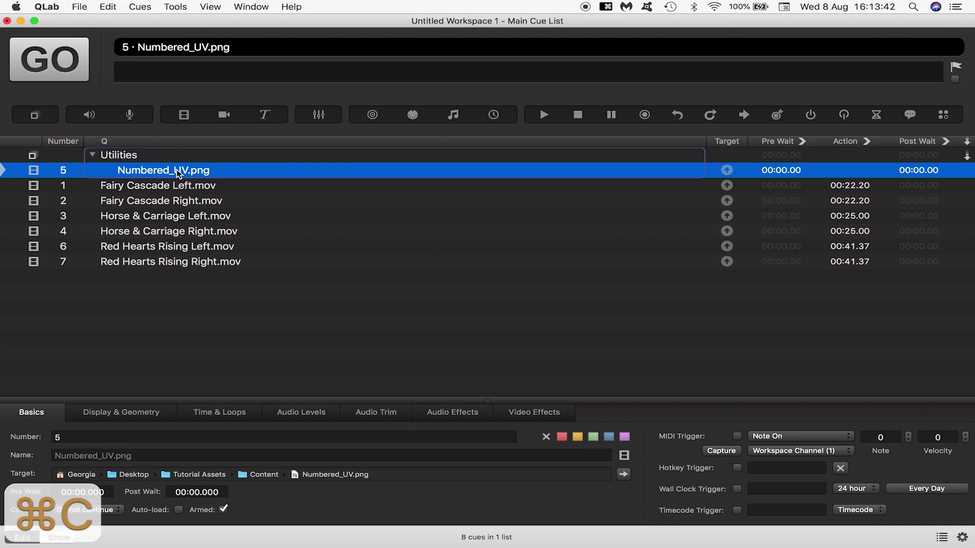
key(super+v)
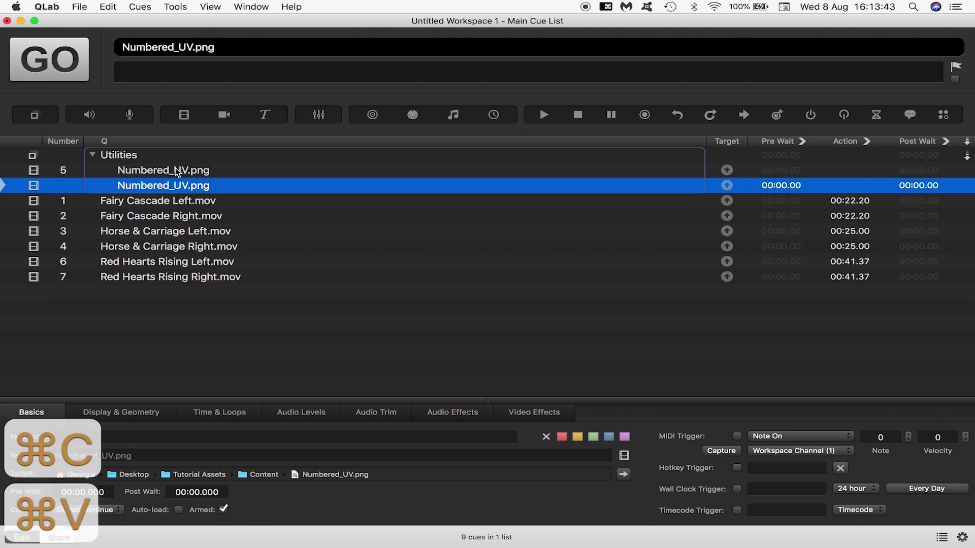
click(175, 169)
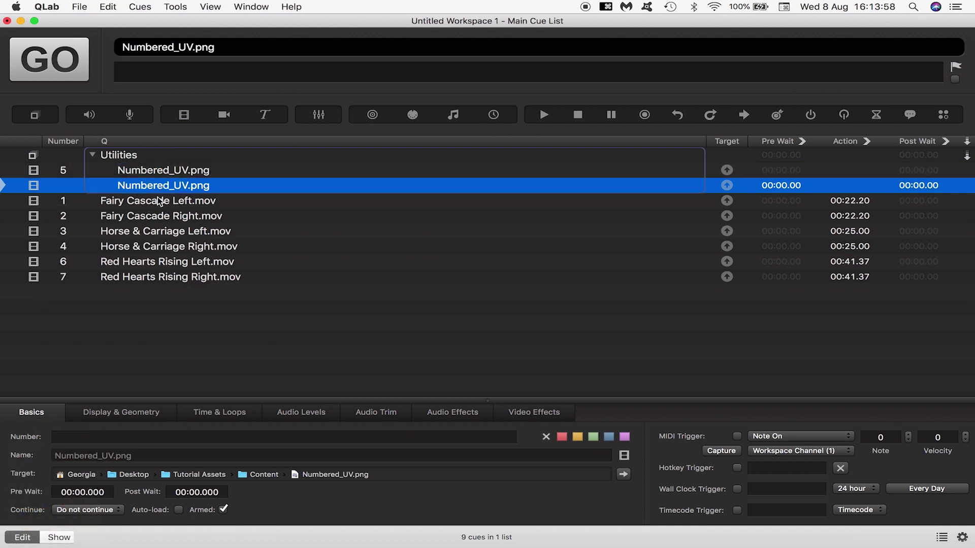
Group each Left/Right pair: Fairy Cascade, Horse & Carriage and Red Hearts Rising.
click(159, 201)
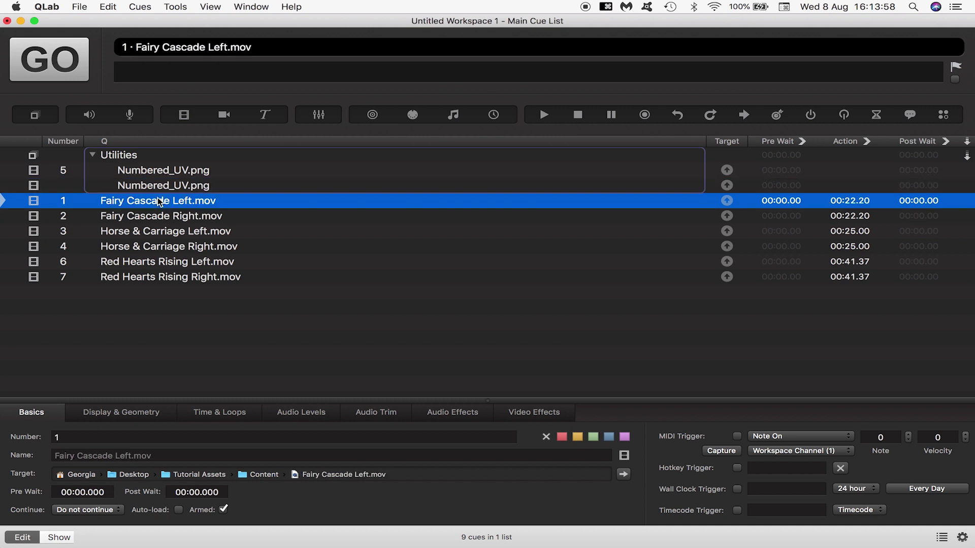
click(195, 218)
click(193, 203)
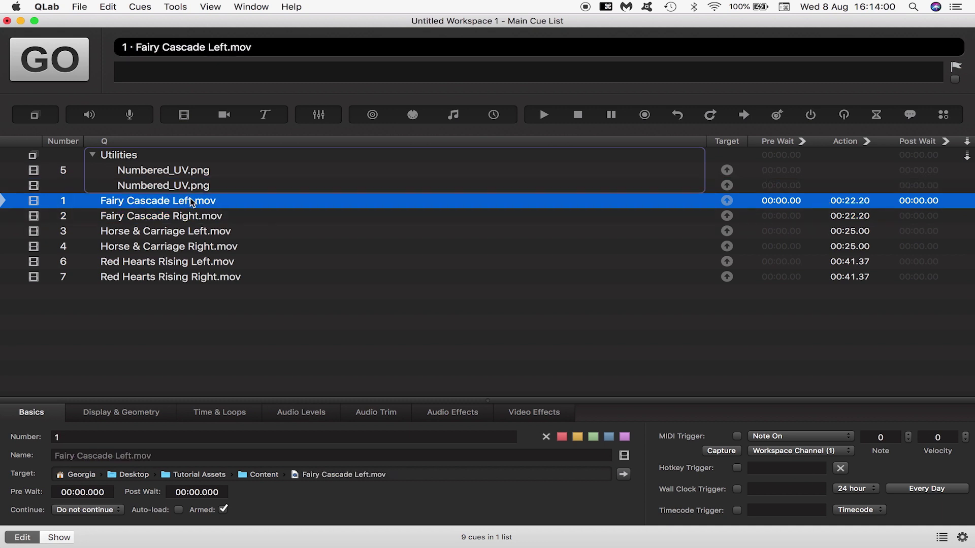
shift+click(181, 218)
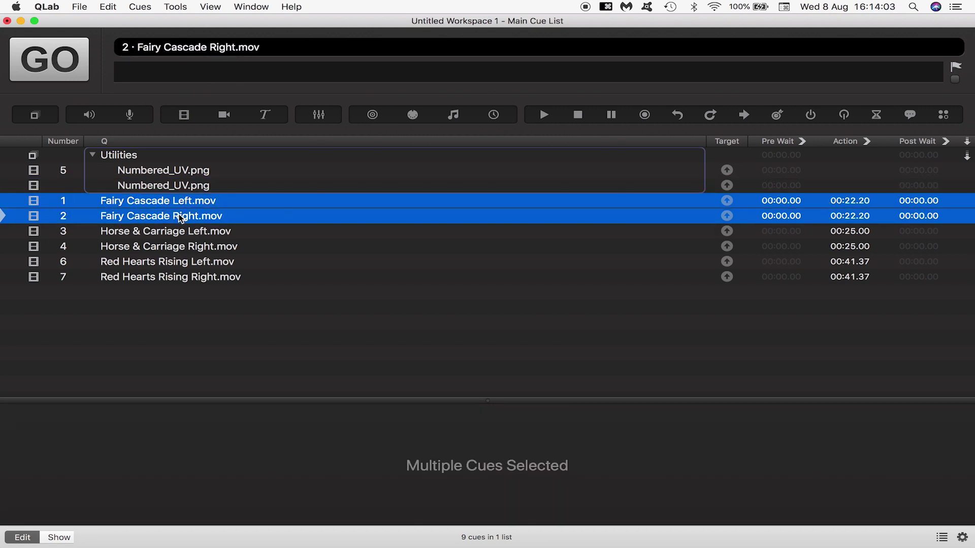
key(super+0)
click(169, 246)
shift+click(169, 261)
key(super+0)
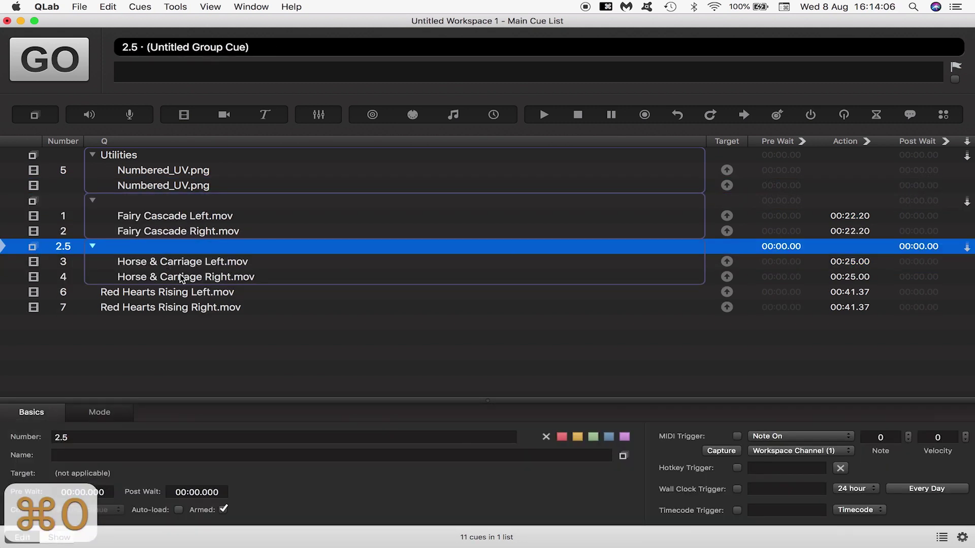
click(174, 292)
shift+click(178, 307)
key(super+0)
click(205, 364)
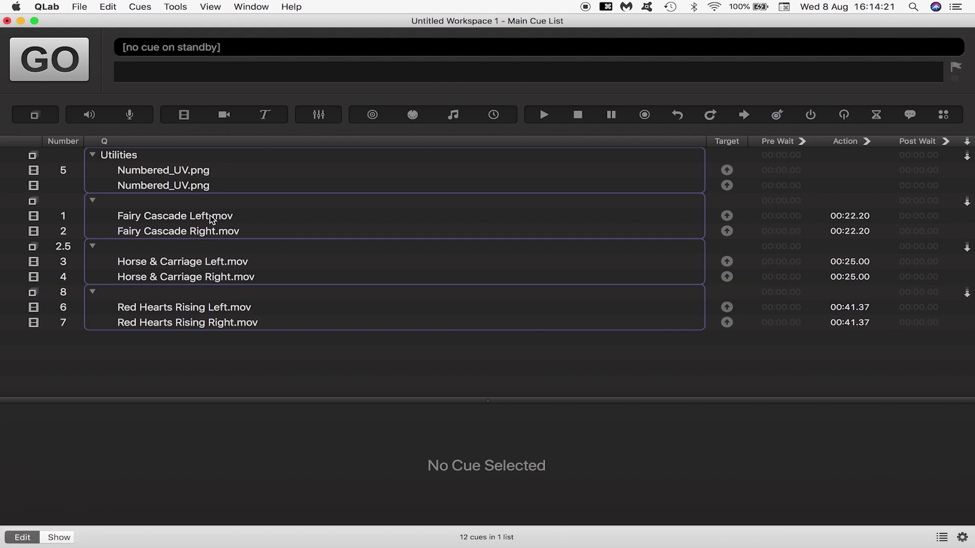
click(152, 201)
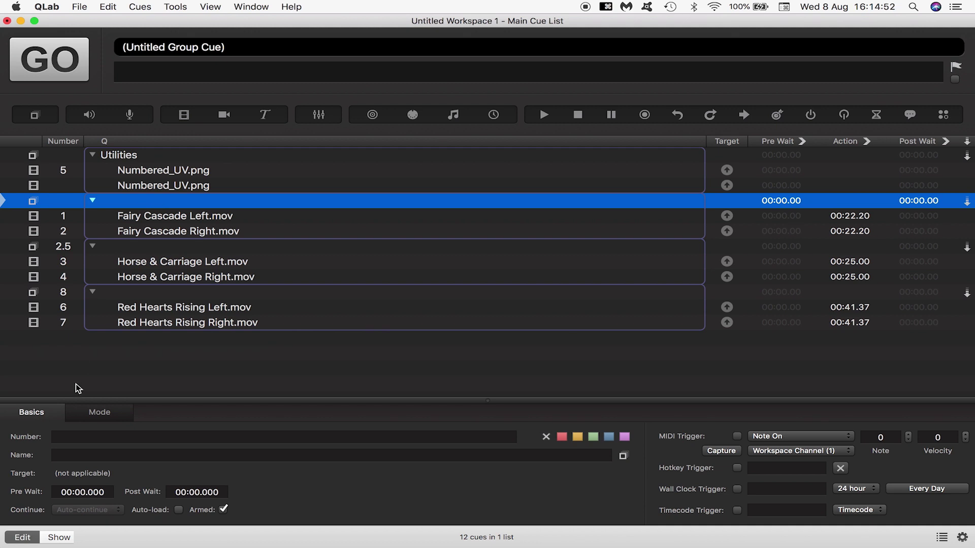
click(98, 412)
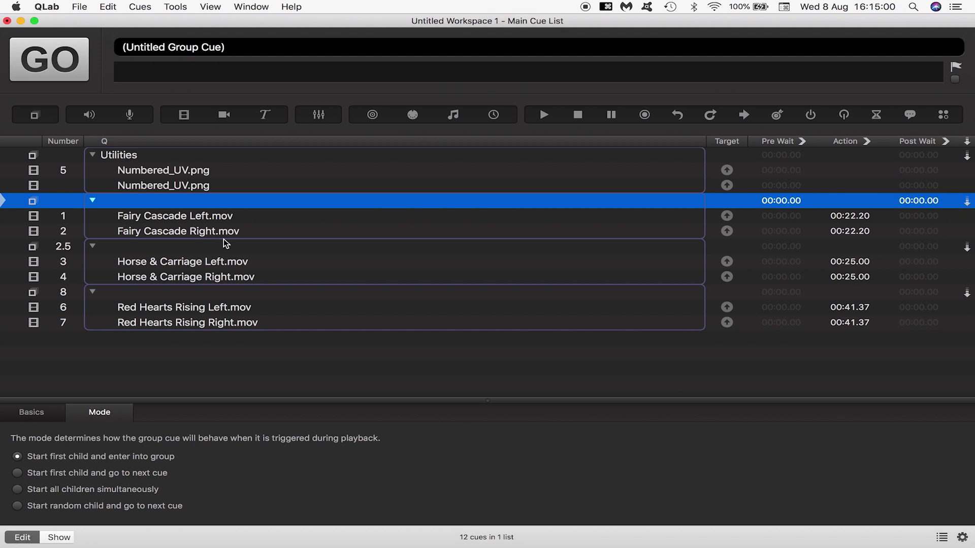
click(153, 217)
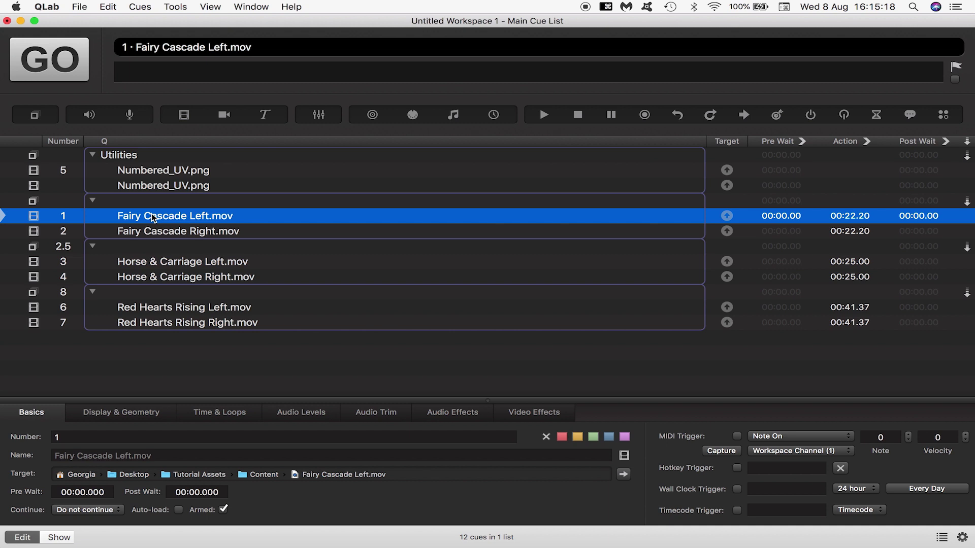
Make Fairy Cascade Left.mov auto-continue and Fairy Cascade Right.mov auto-follow.
click(75, 510)
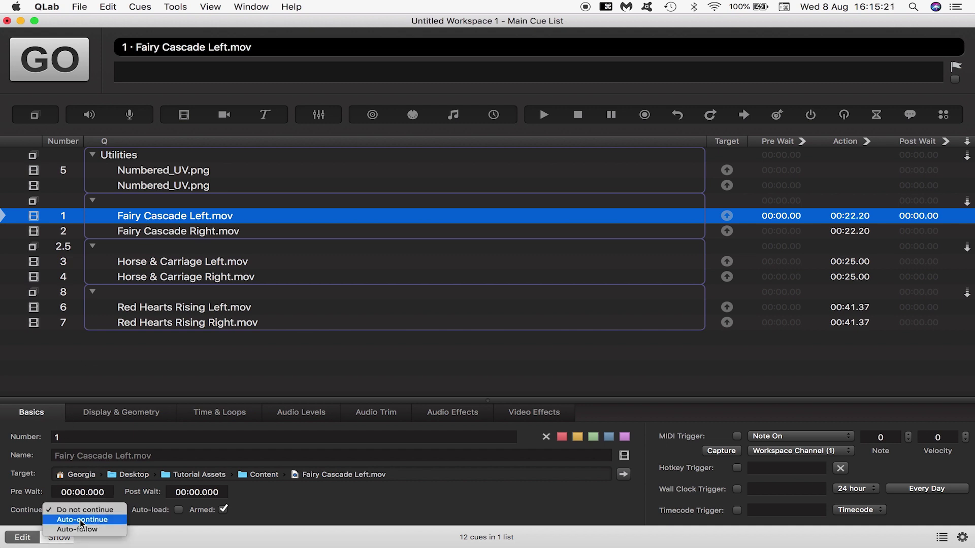
click(80, 520)
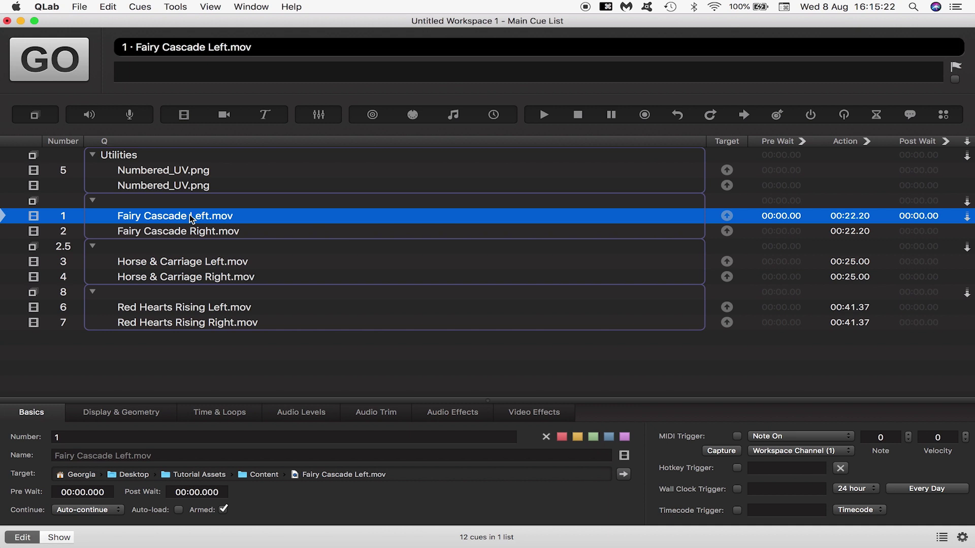
click(194, 234)
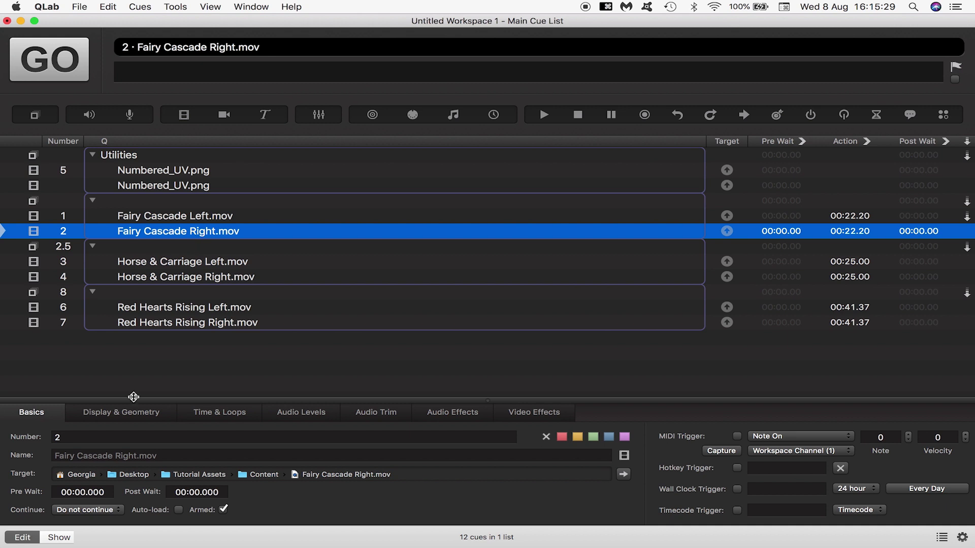
click(66, 514)
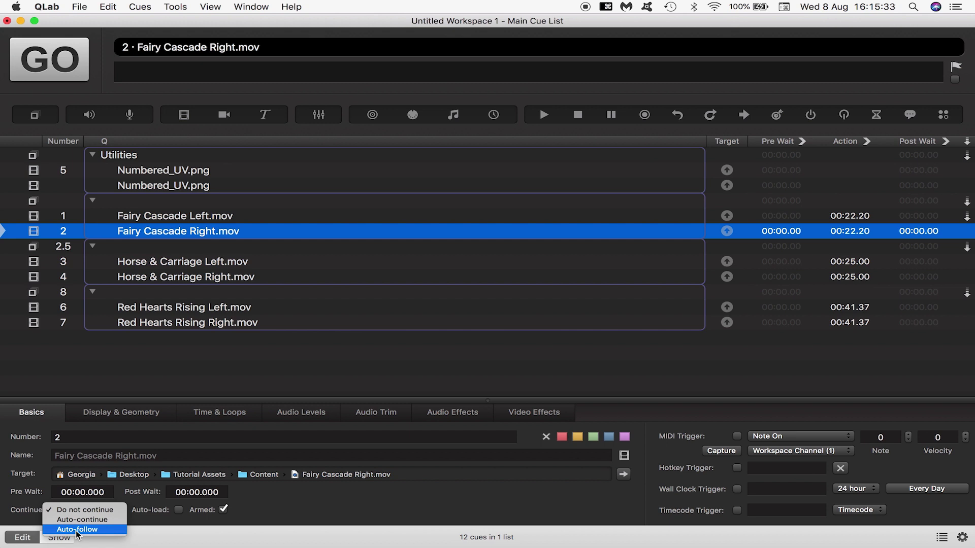
click(77, 529)
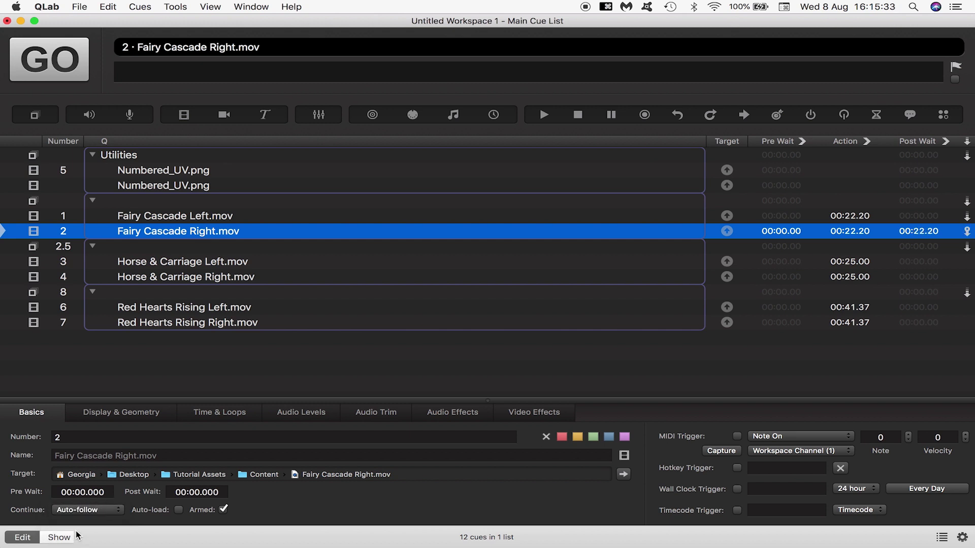
Set Horse & Carriage Right.mov and Red Hearts Rising Right.mov to auto-follow.
click(968, 265)
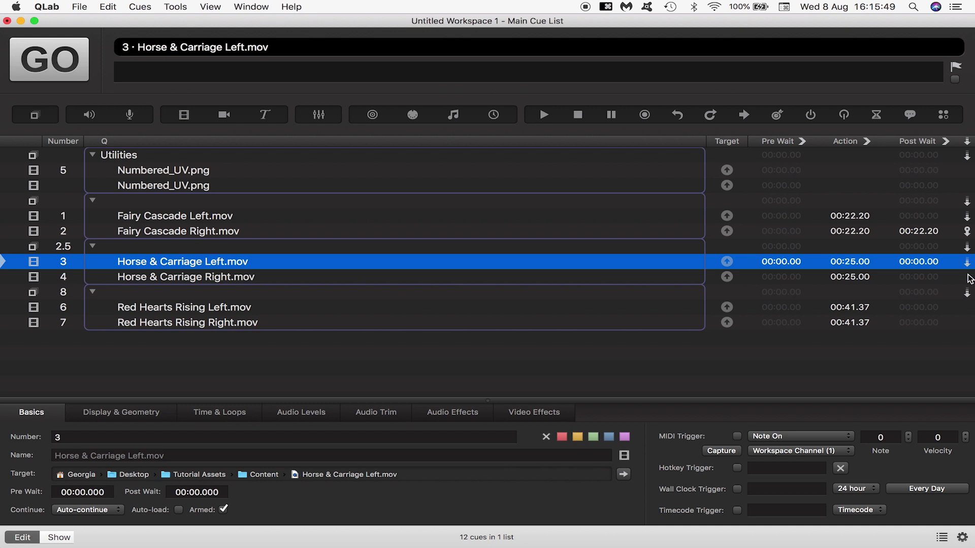
click(968, 278)
click(968, 325)
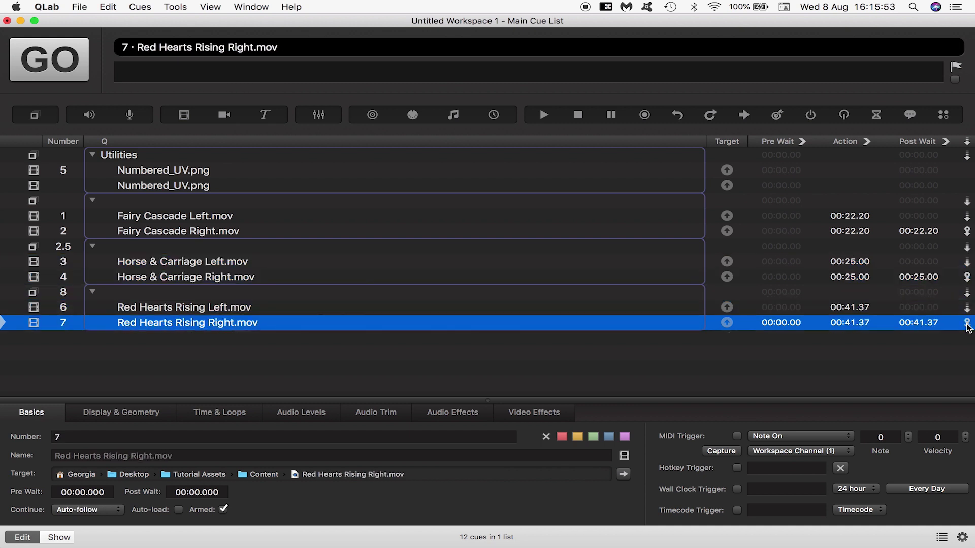
click(140, 340)
Renumber all twelve cues with Start at 1 and Increment by 1, Utilities becoming cue 1.
click(161, 155)
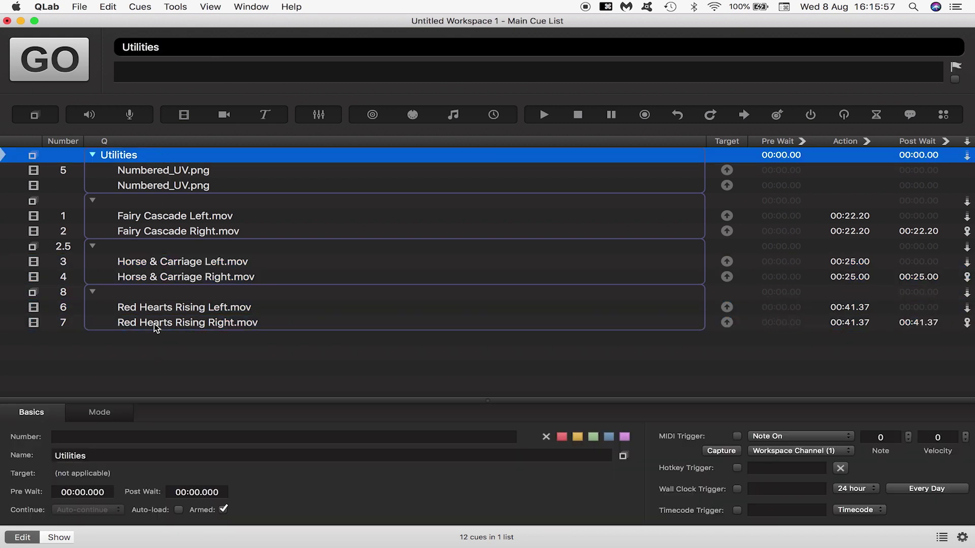
key(super+a)
click(181, 8)
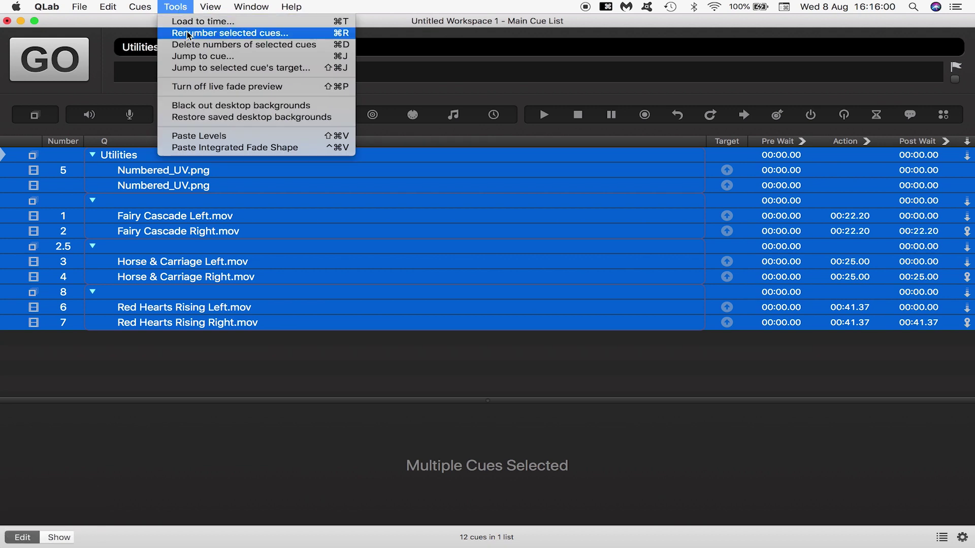
click(187, 32)
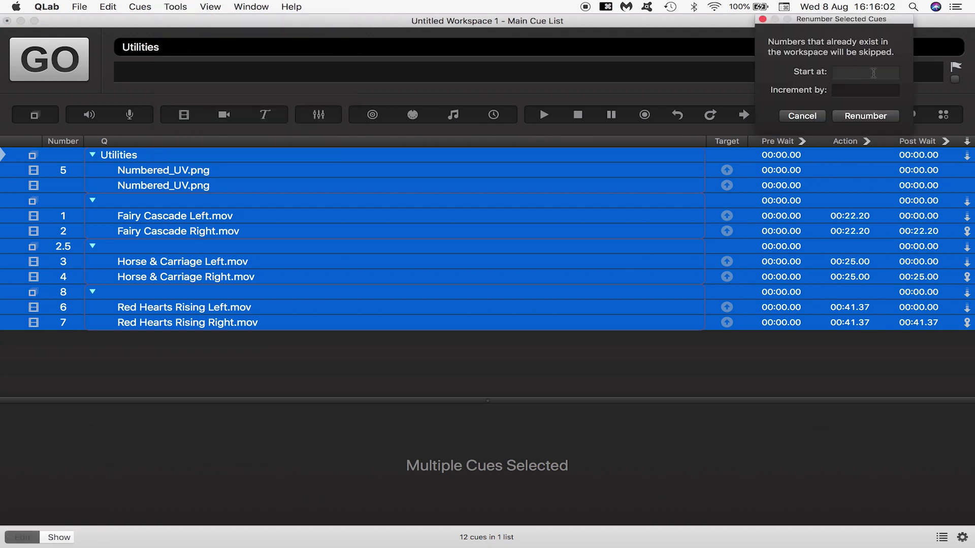
text(1)
key(Tab)
text(1)
click(865, 116)
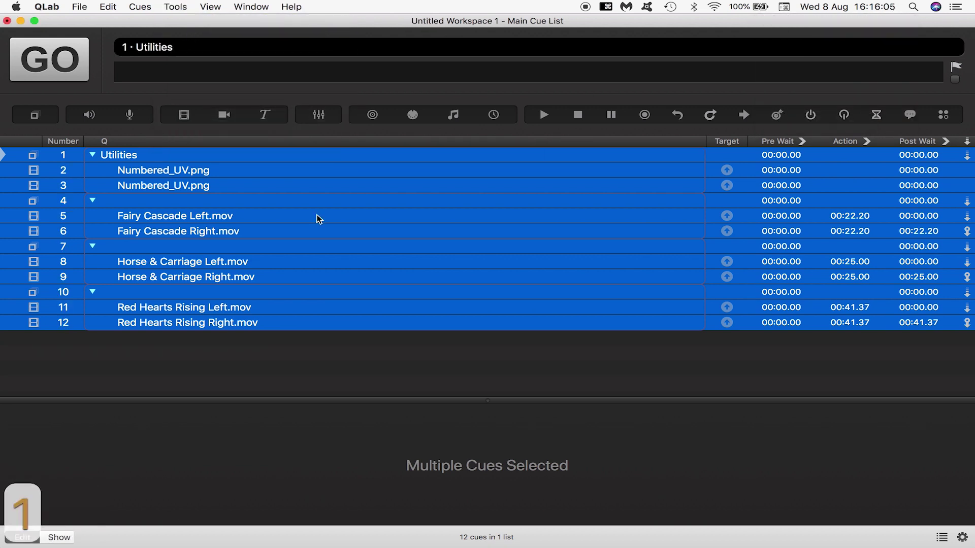
click(180, 335)
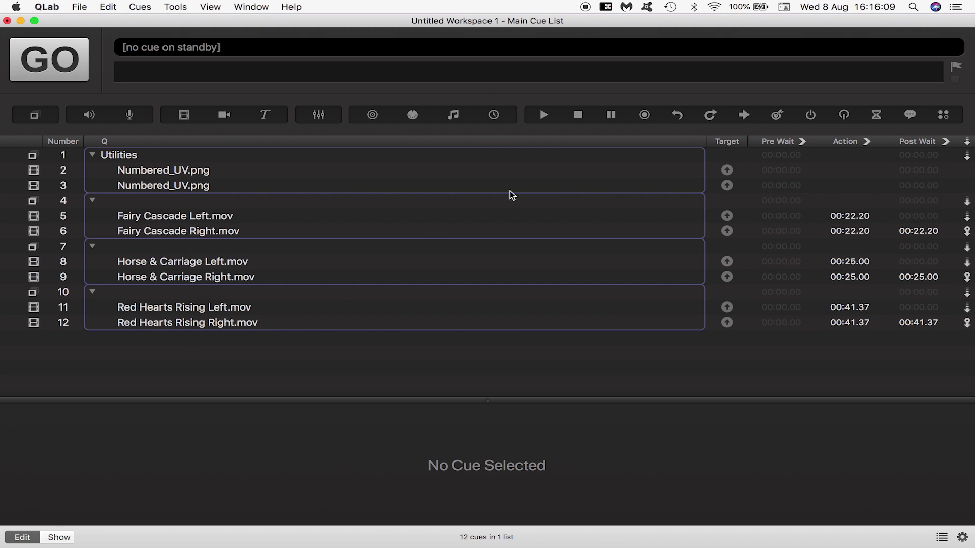
Add Start cue 13 with group cue 4 as its target.
click(543, 114)
text(4)
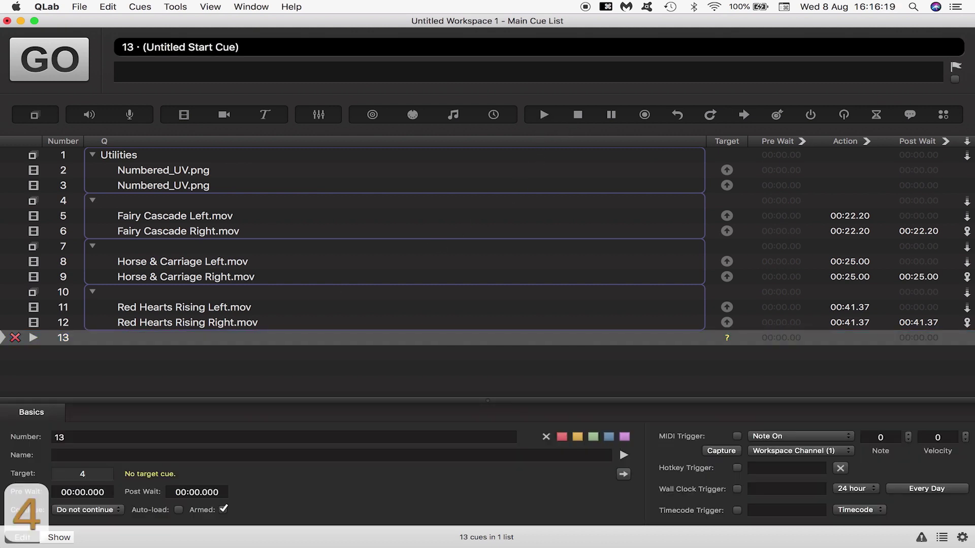
key(Return)
click(148, 202)
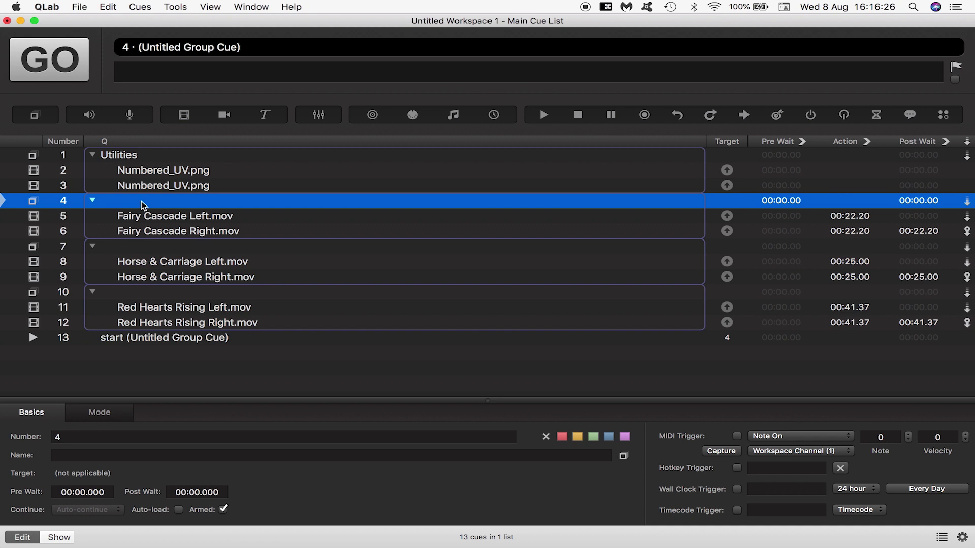
Check the Fairy Cascade Left.mov cue's settings and open the workspace Settings on General.
key(Down)
click(117, 414)
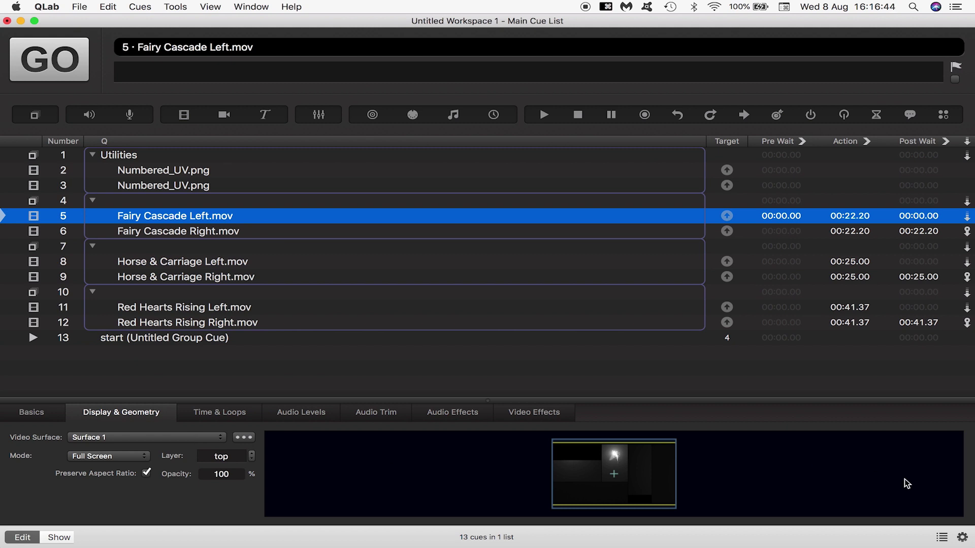
click(962, 537)
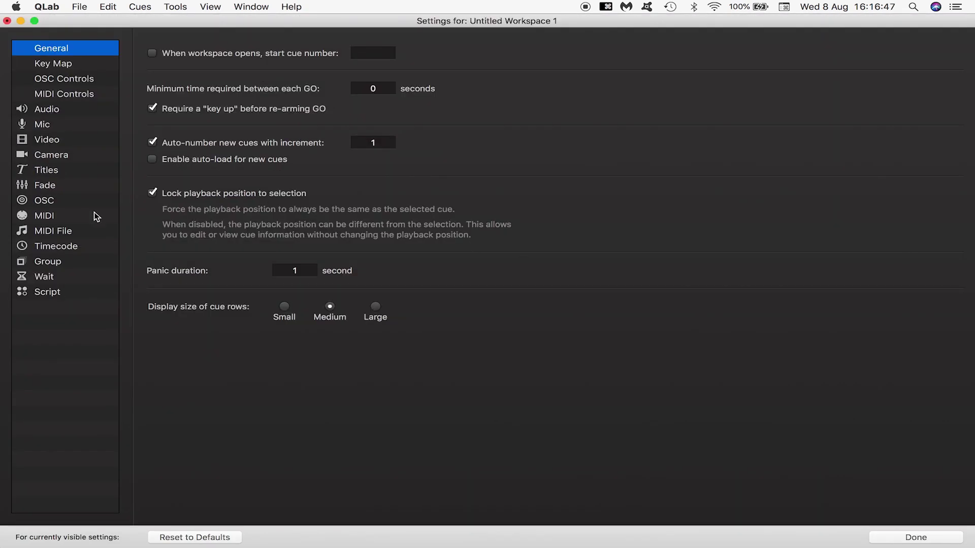
Delete the default Surface 1 and Surface 2 from the video surface settings.
click(57, 141)
click(218, 135)
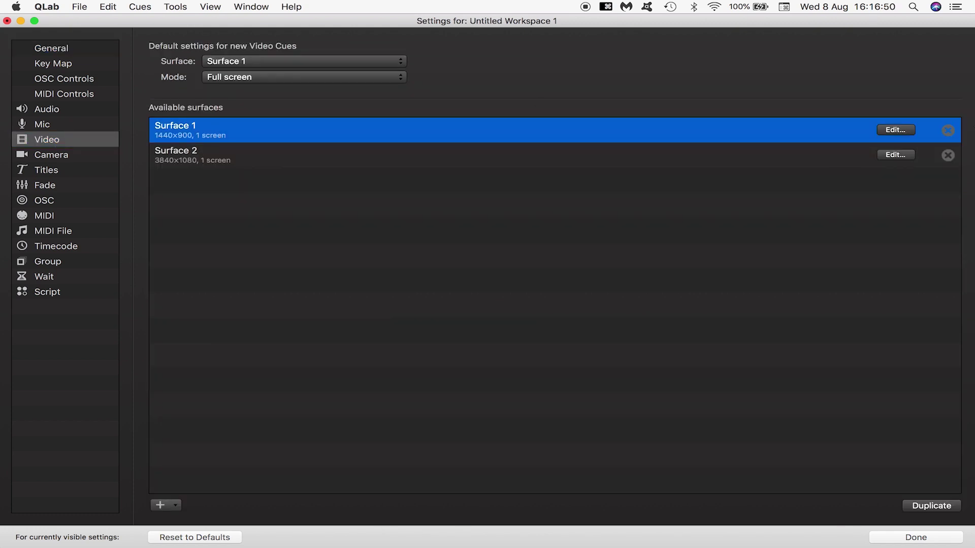
click(949, 133)
click(948, 132)
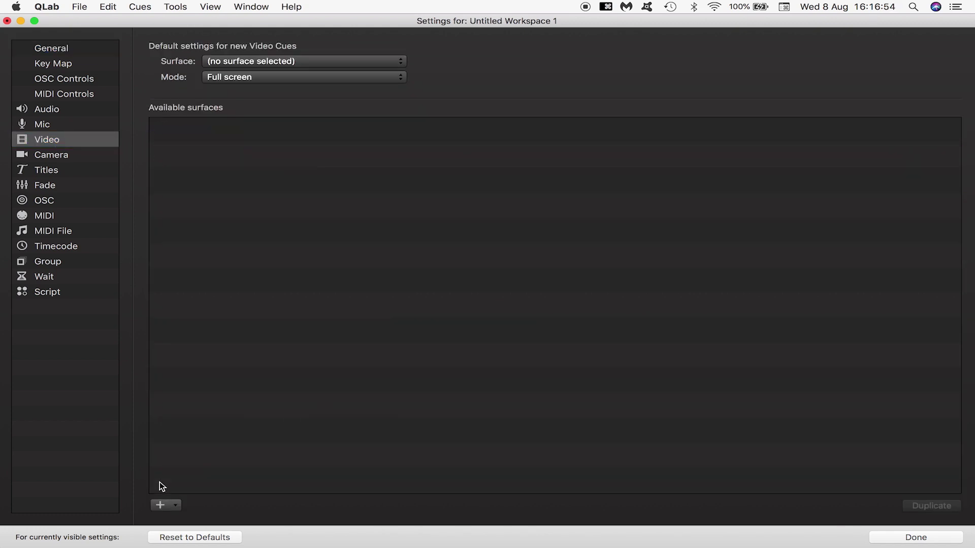
Create a new empty surface named Left sized 1920×1080.
click(158, 504)
click(178, 471)
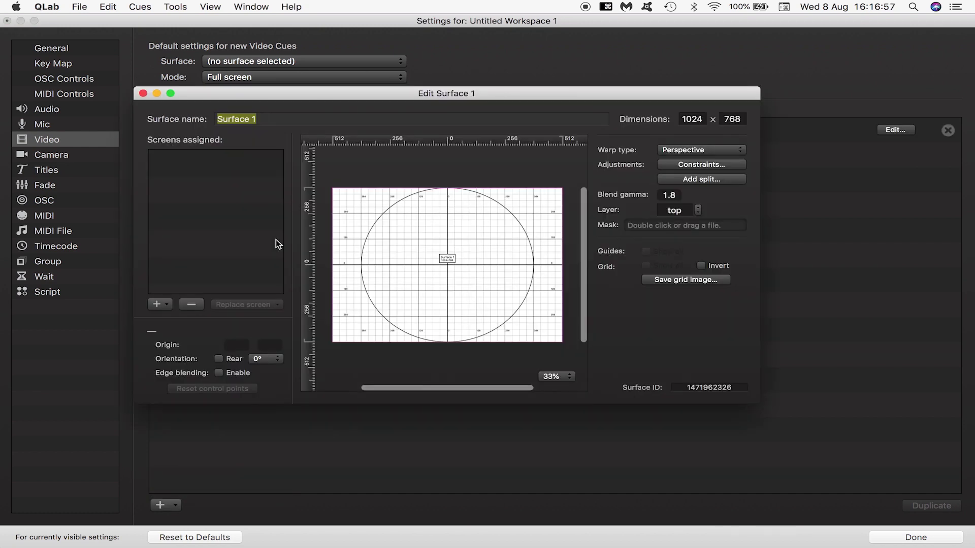
text(Left)
key(Return)
key(Tab)
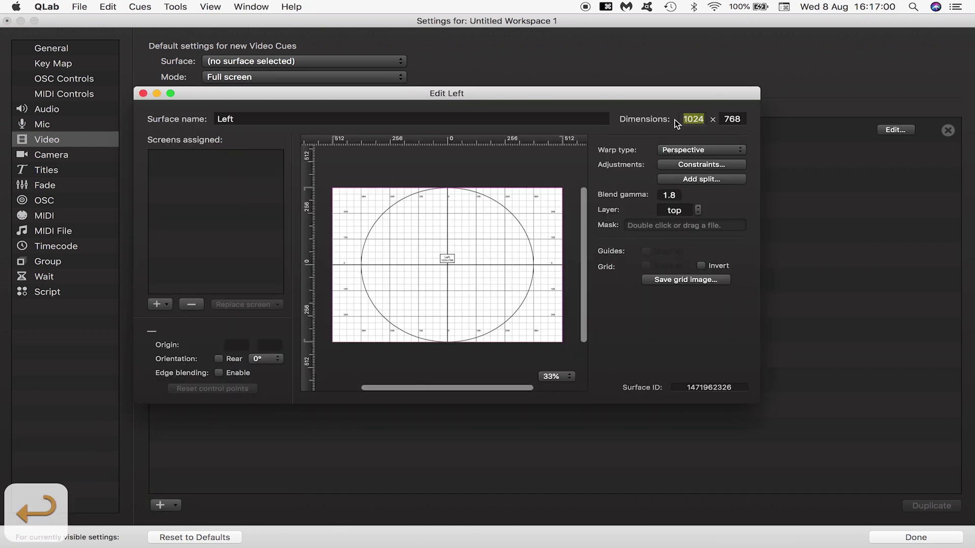
text(1920)
key(Tab)
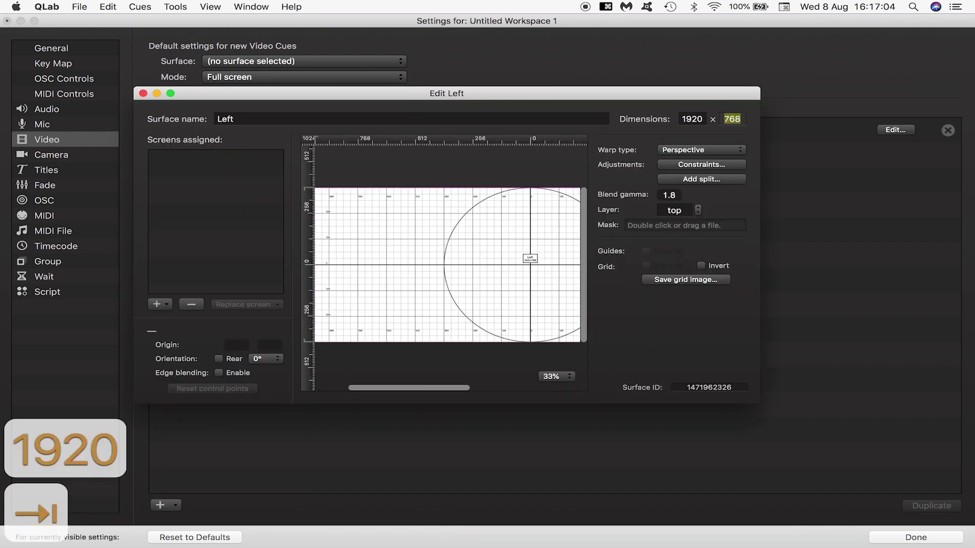
text(1080)
key(Return)
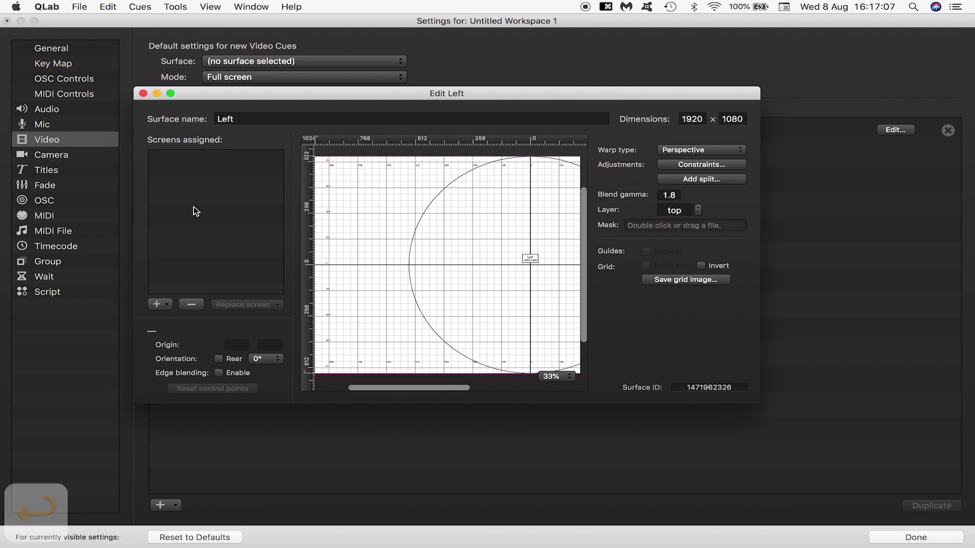
Assign the Display screen and a Syphon output to the Left surface.
click(170, 305)
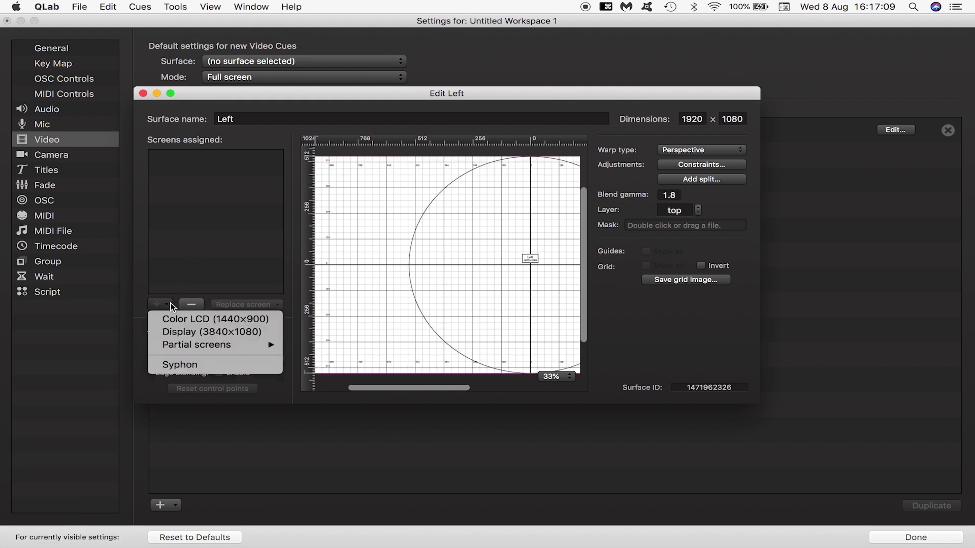
click(220, 333)
click(214, 201)
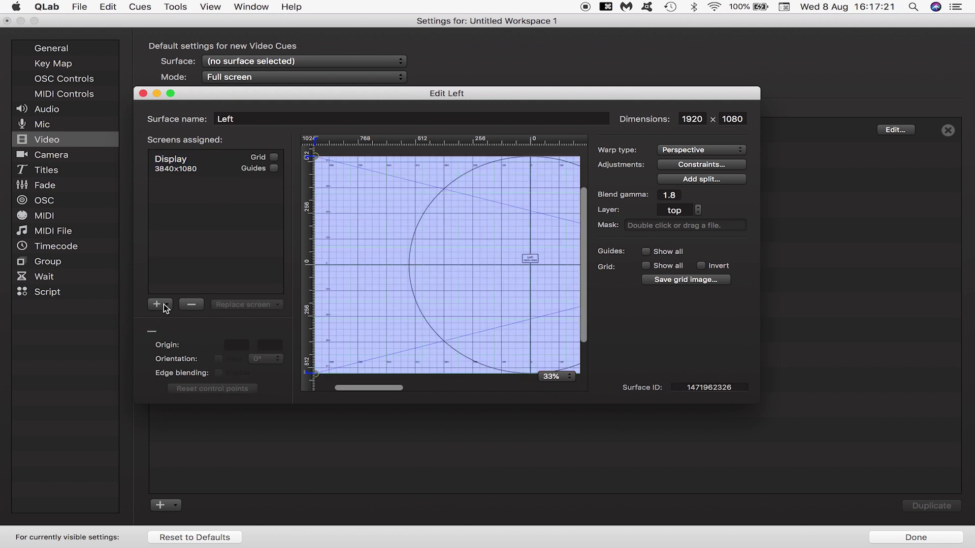
click(164, 303)
click(173, 365)
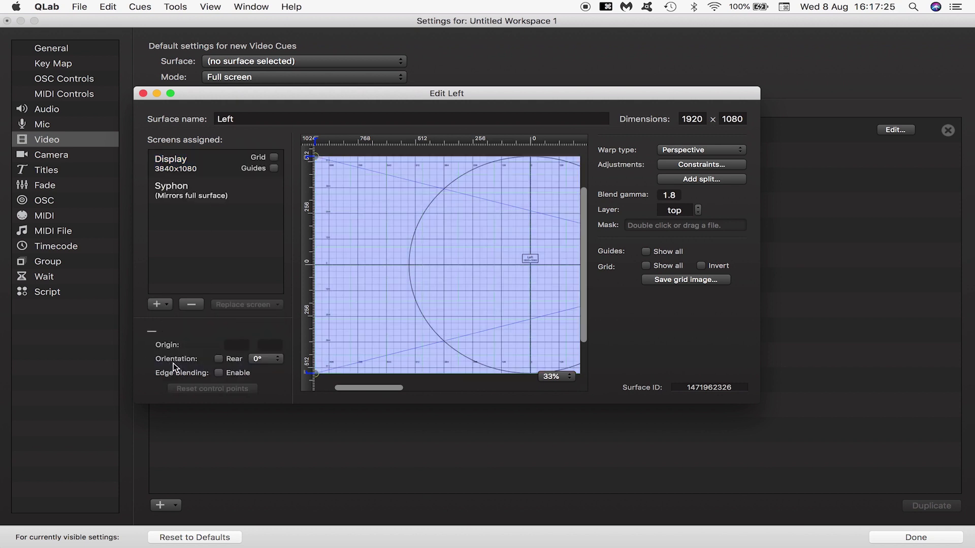
click(143, 93)
Duplicate the Left surface as Right and close the workspace settings.
click(264, 138)
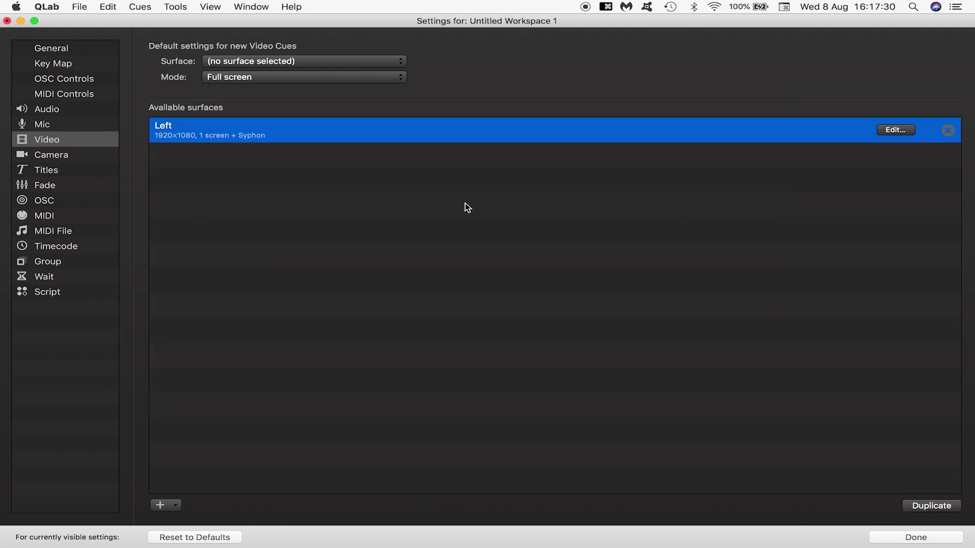
click(932, 506)
text(Right)
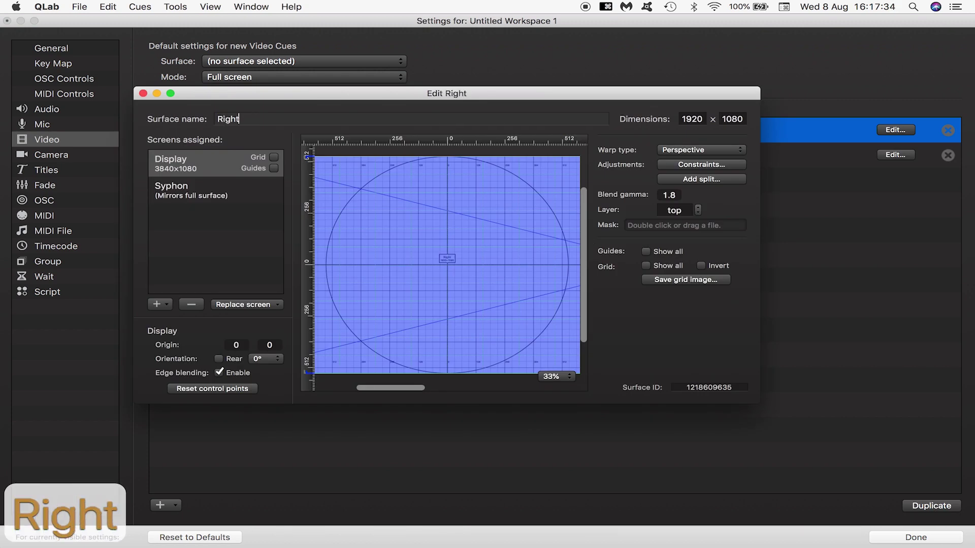
key(Return)
click(144, 93)
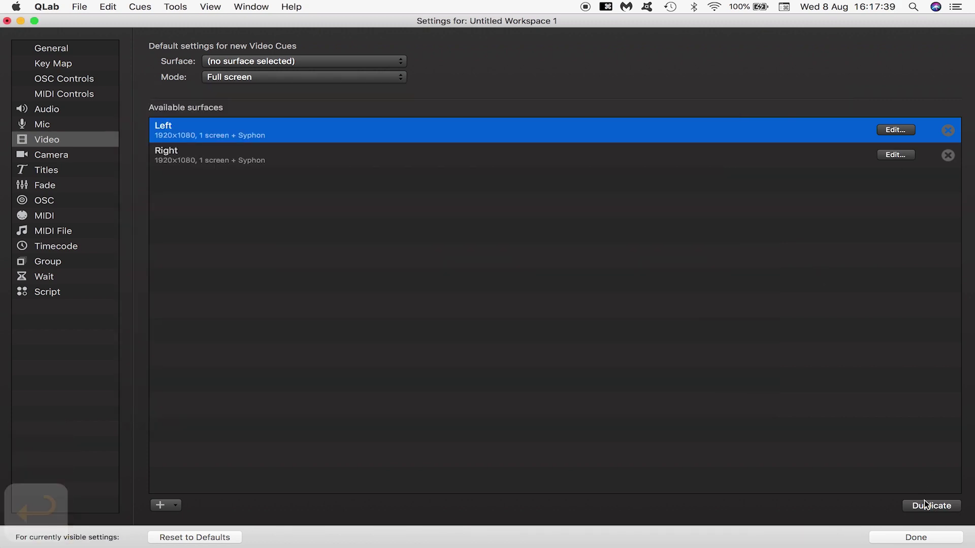
click(917, 539)
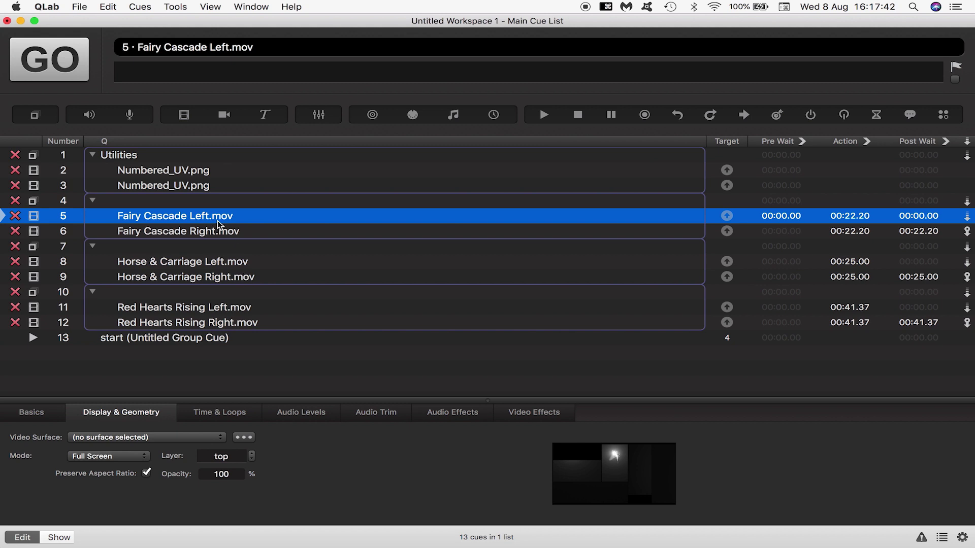
Assign cue 5 to Left, cue 6 Fairy Cascade Right to Right, and cue 8 Horse & Carriage Left its surface.
click(106, 435)
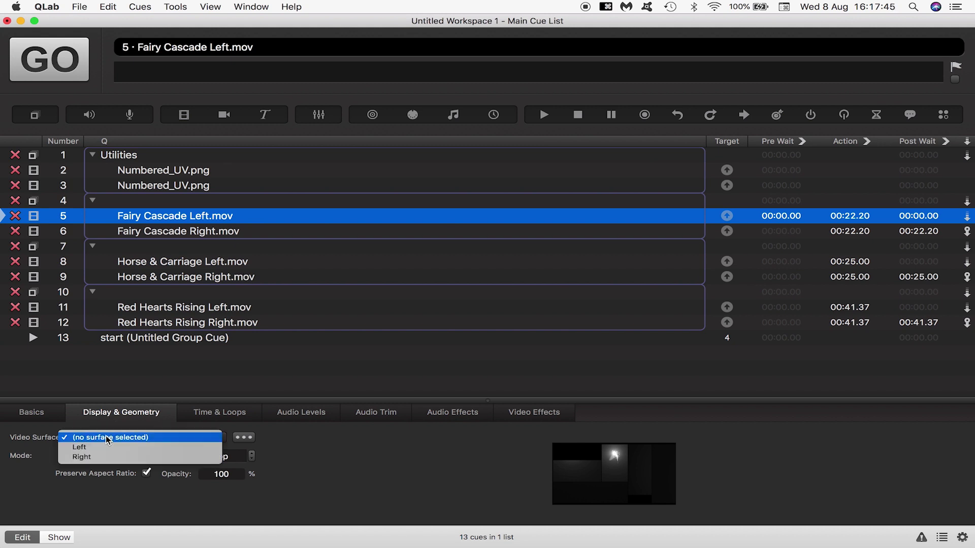
click(103, 446)
click(138, 233)
click(87, 438)
click(91, 457)
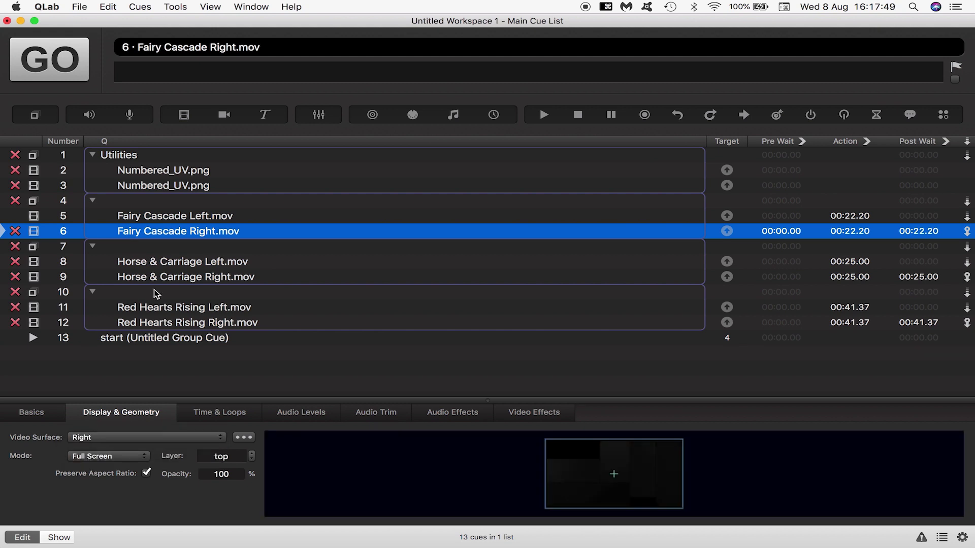
click(160, 261)
click(97, 437)
click(91, 458)
Assign cue 9 to Right, cue 11 to Left, and cue 12 to Right.
click(160, 277)
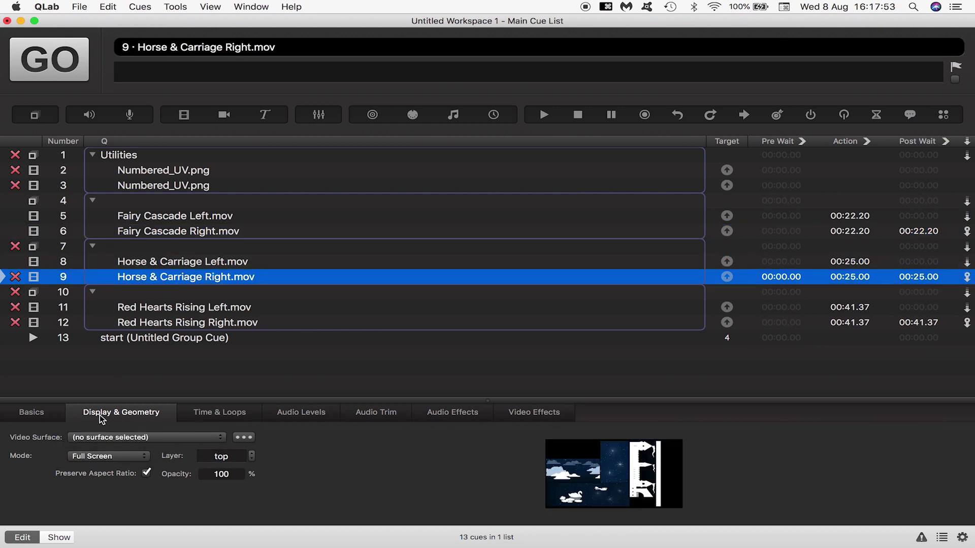
click(98, 437)
click(83, 456)
click(159, 307)
click(98, 438)
click(97, 447)
click(160, 323)
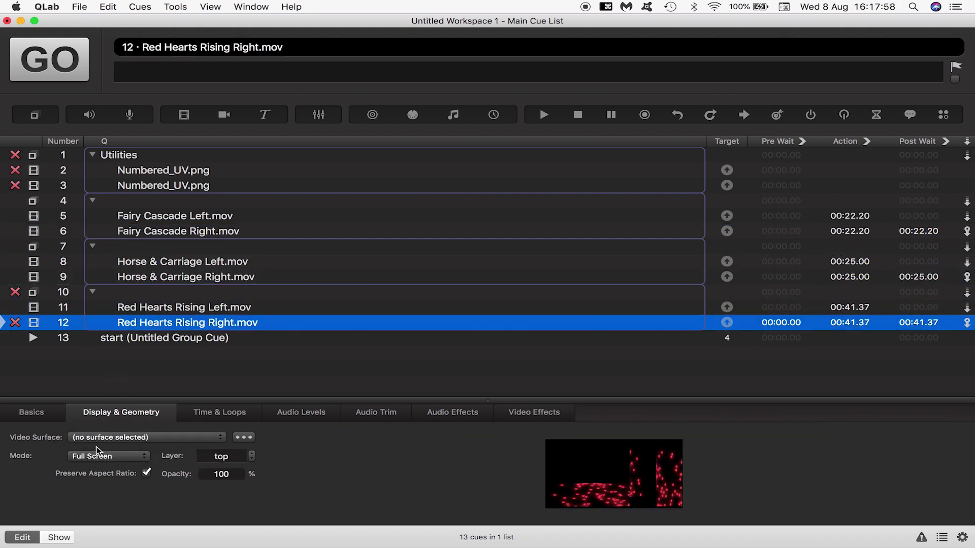
click(98, 437)
click(89, 456)
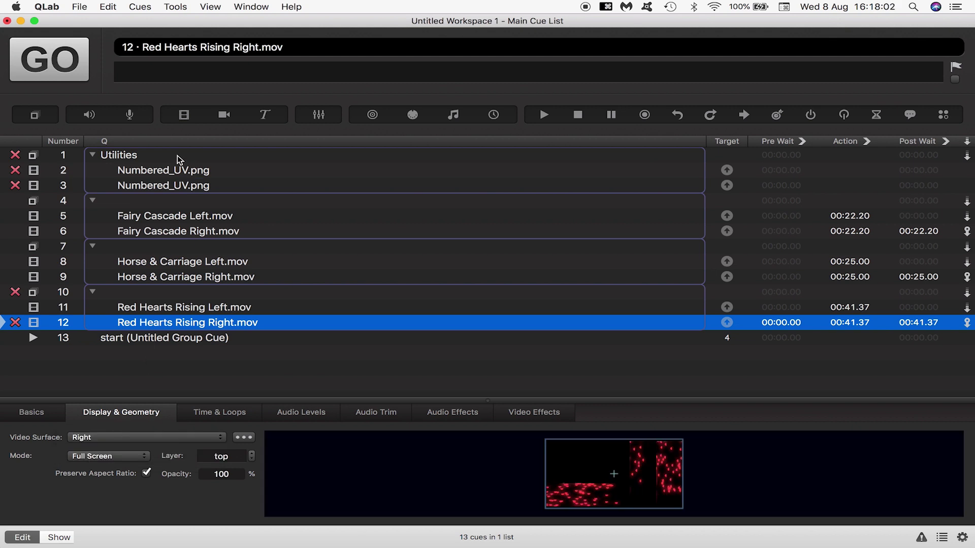
In the Utilities group, set Numbered_UV.png cue 3 to the Right surface.
click(164, 157)
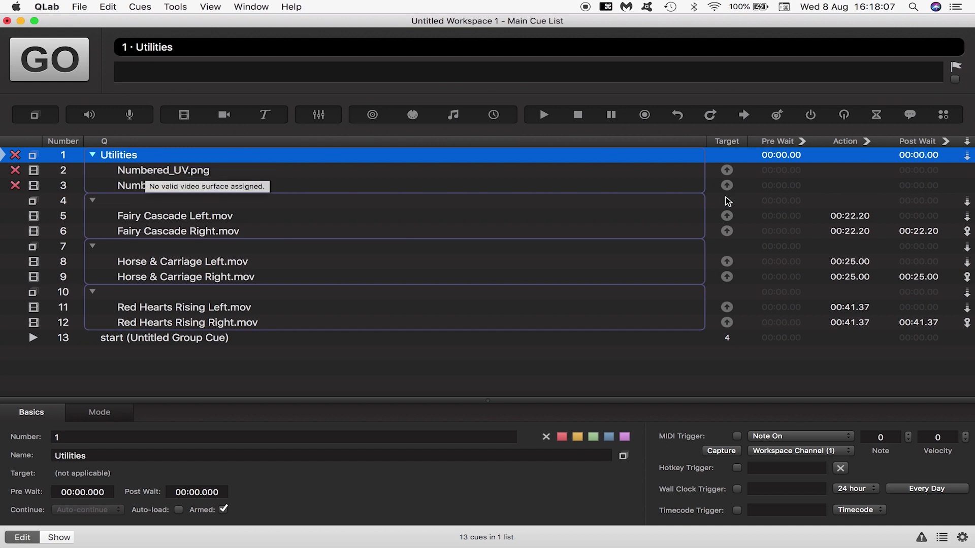
click(970, 174)
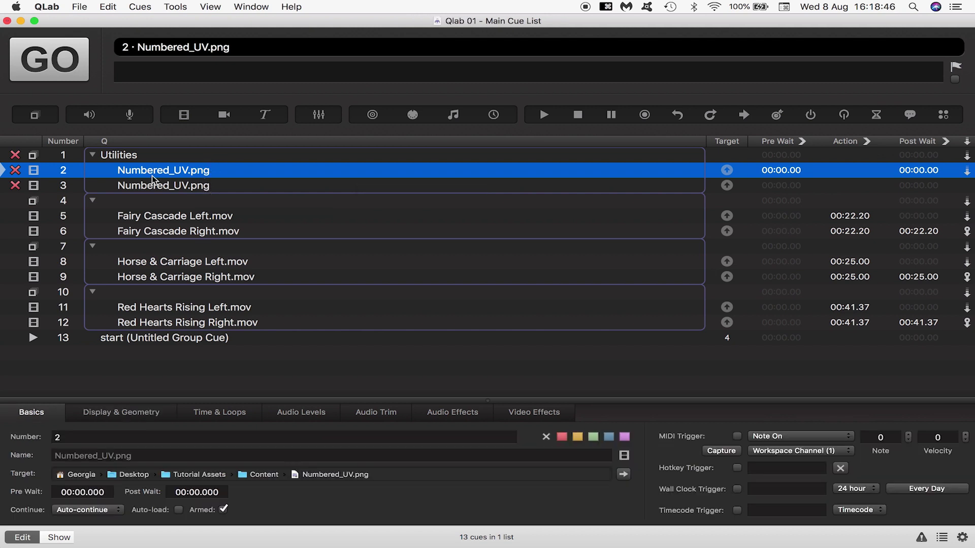
click(120, 413)
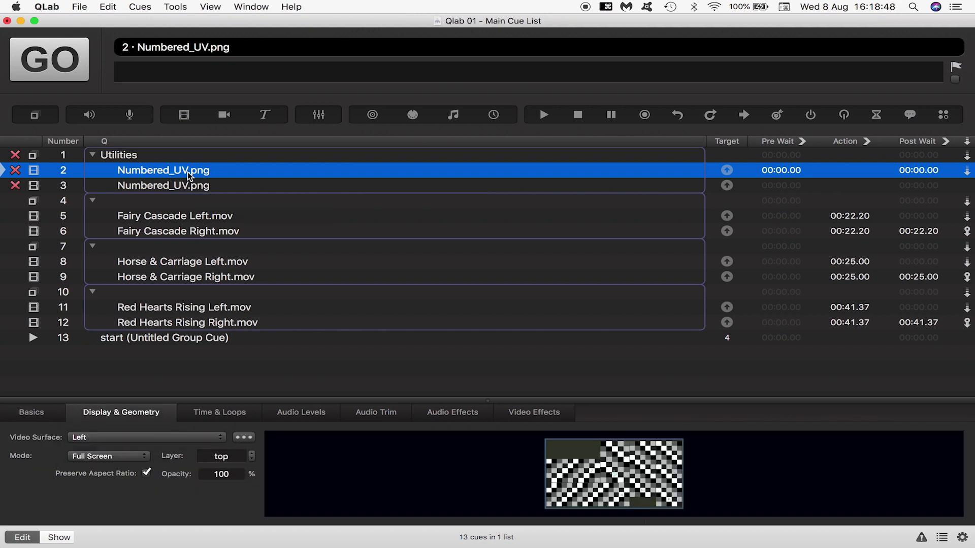
key(Down)
click(111, 437)
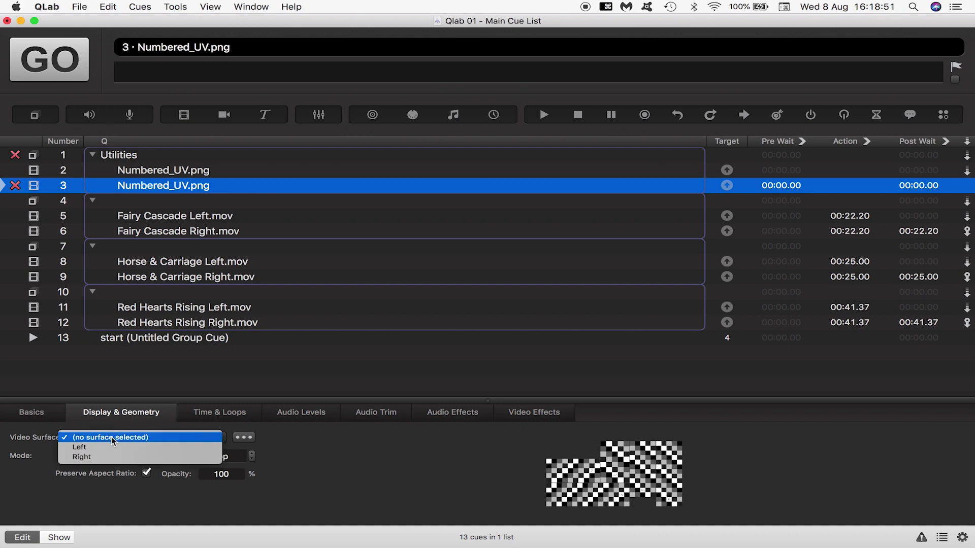
click(96, 455)
Start the Utilities test-pattern cues with GO.
click(148, 159)
click(80, 7)
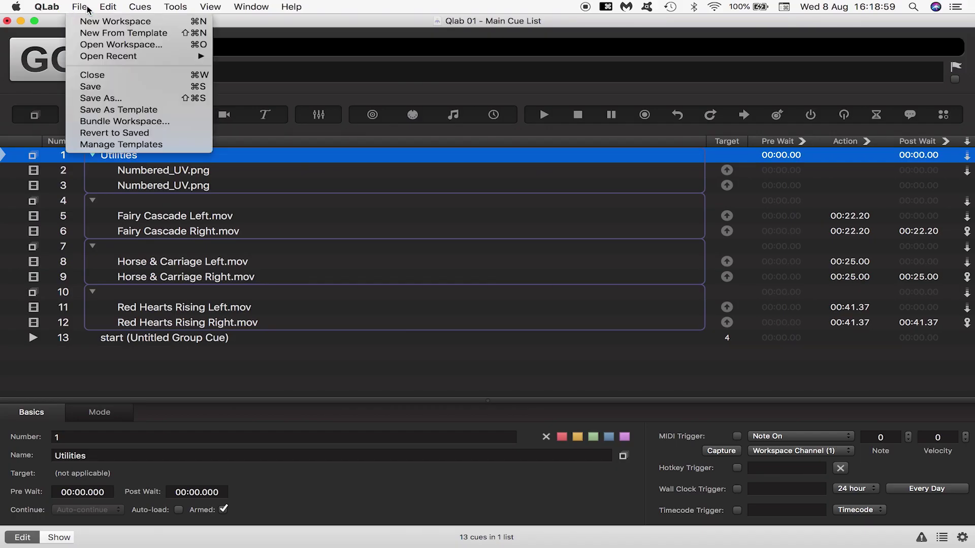
key(Escape)
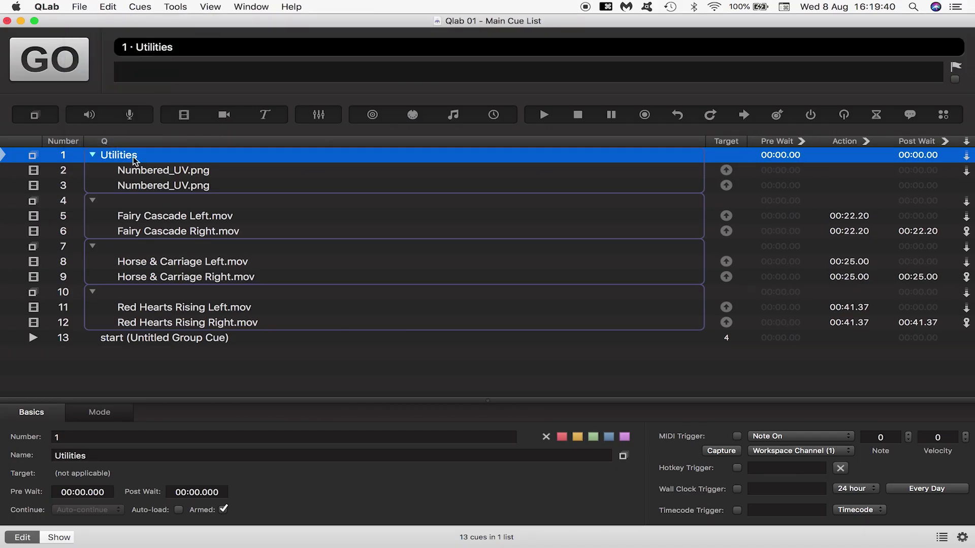
key(space)
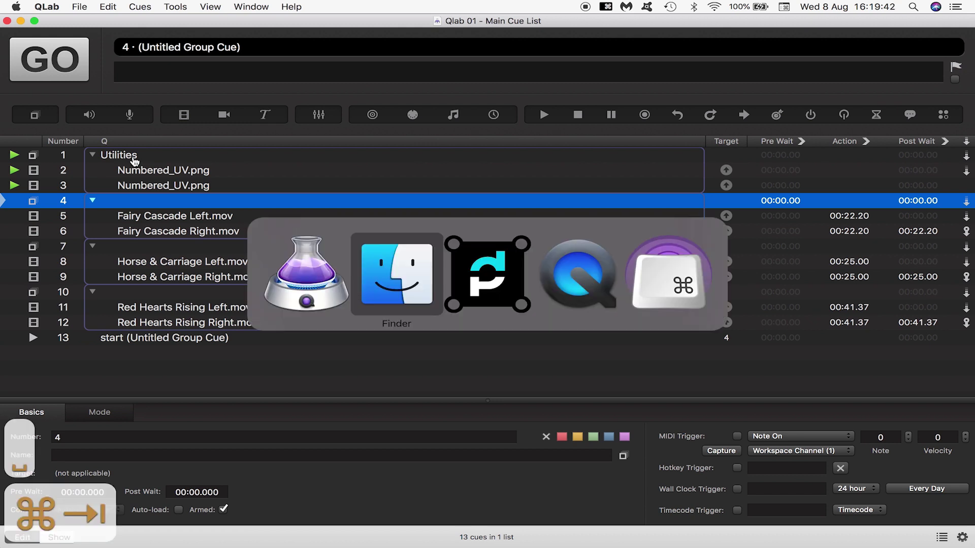
key(super+Tab)
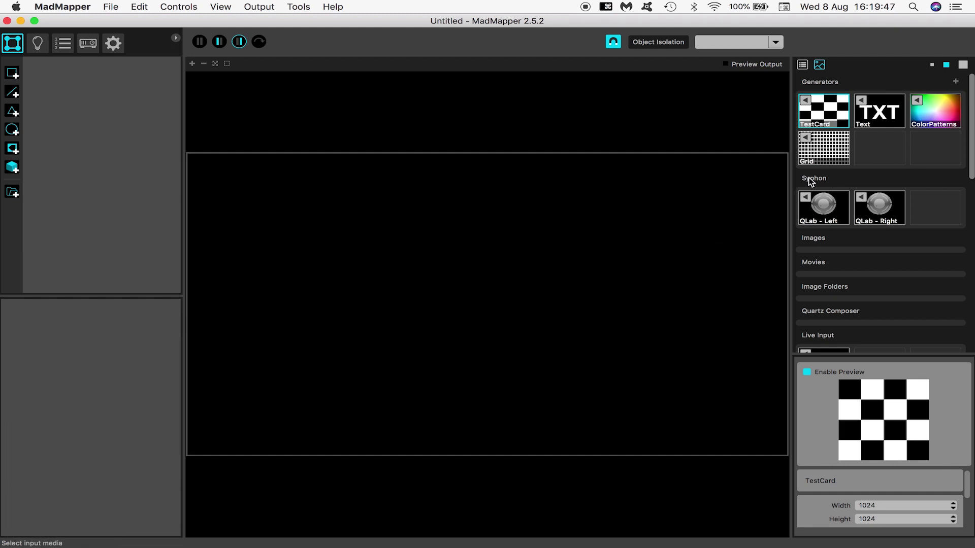
Choose the QLab - Left Syphon feed and view the input canvas.
click(844, 222)
click(220, 43)
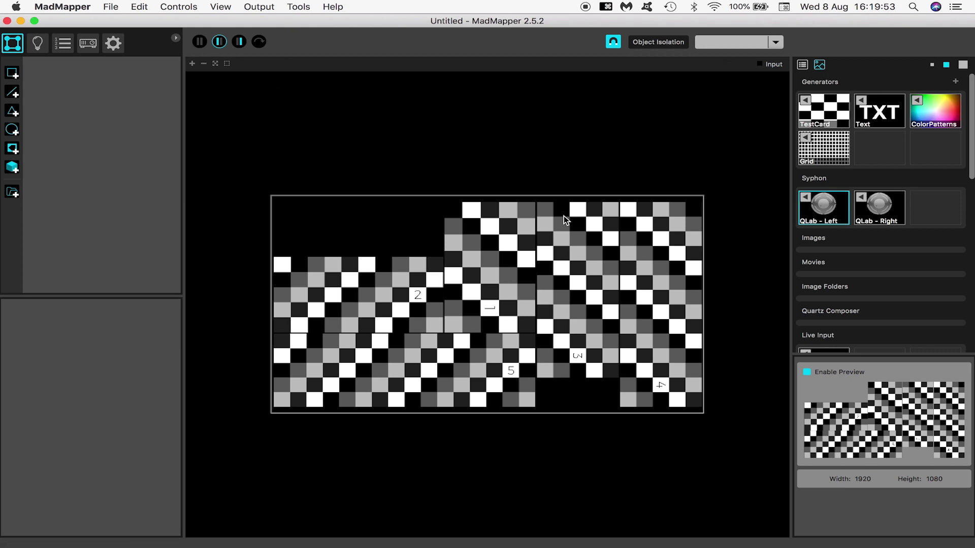
click(200, 41)
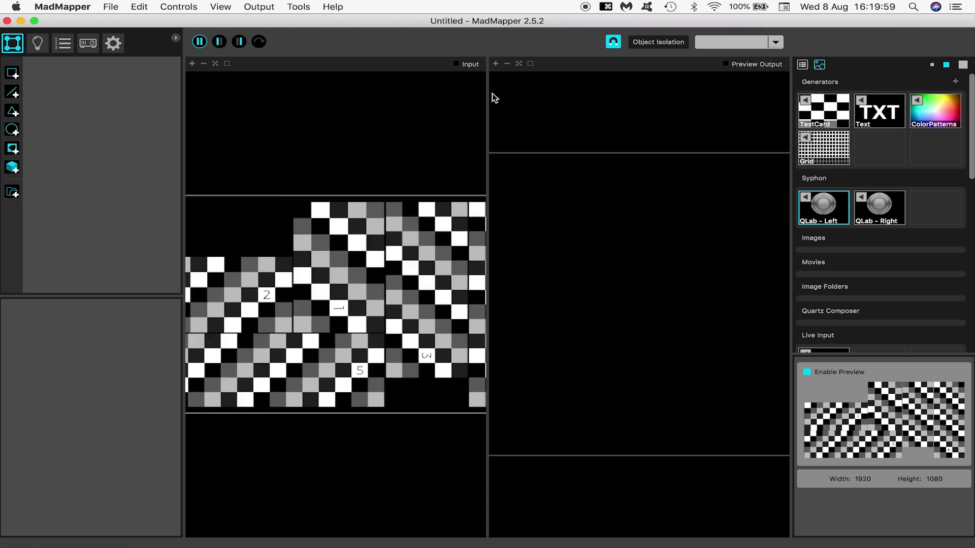
click(219, 42)
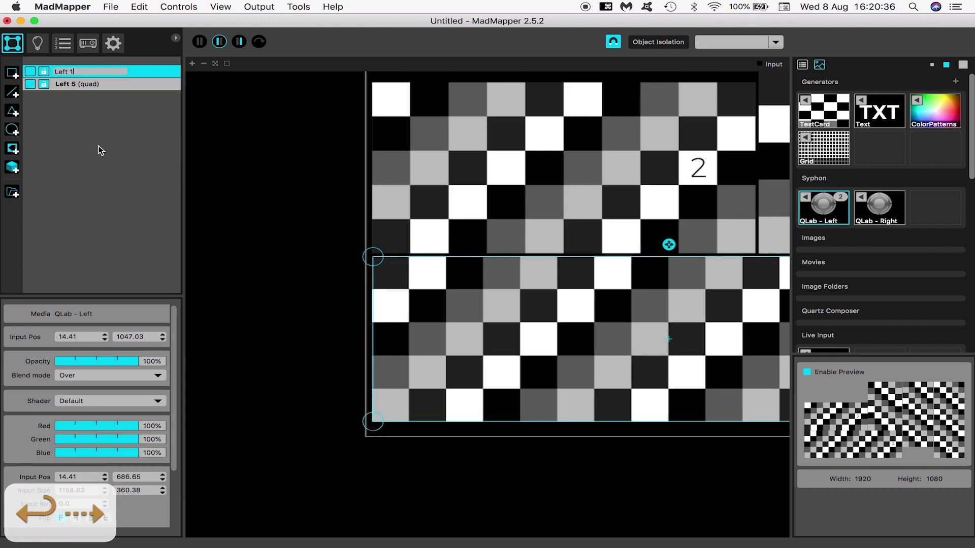
Name the quad Left 4 and check the Left 1 and Left 2 quads.
key(BackSpace)
text(4)
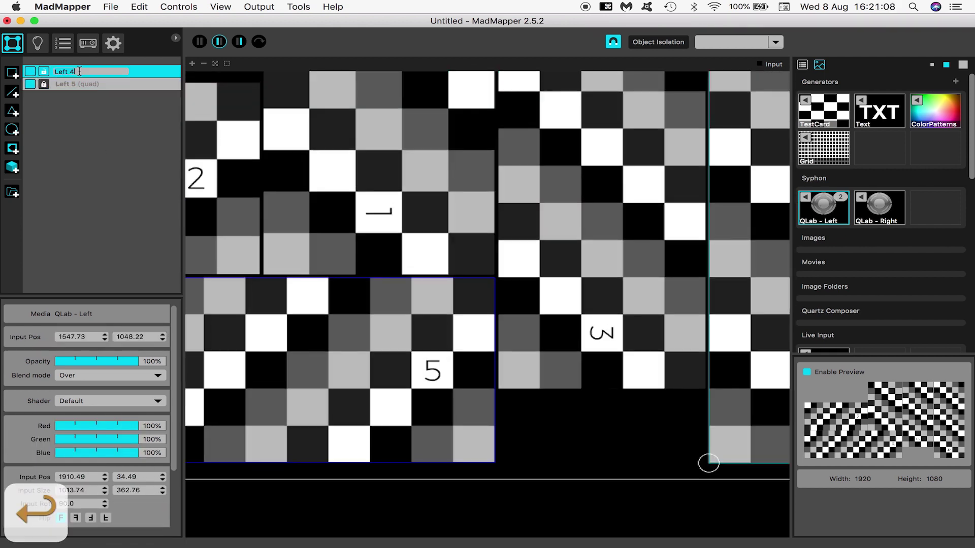
key(Return)
click(139, 7)
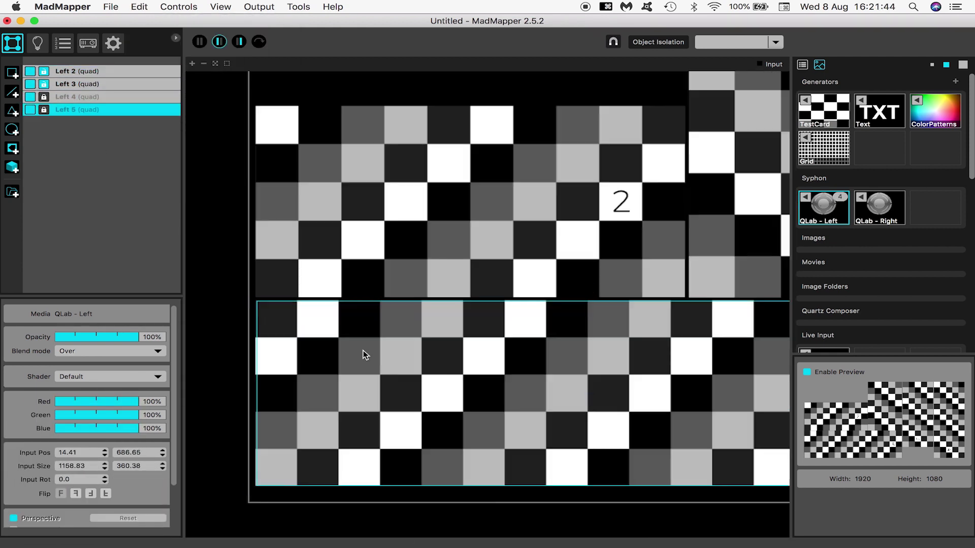
click(64, 83)
click(63, 77)
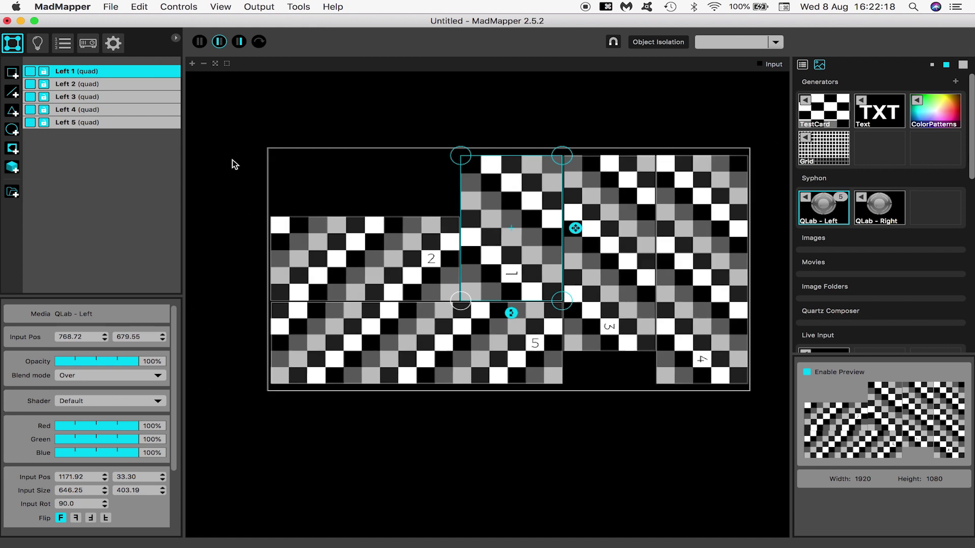
click(86, 45)
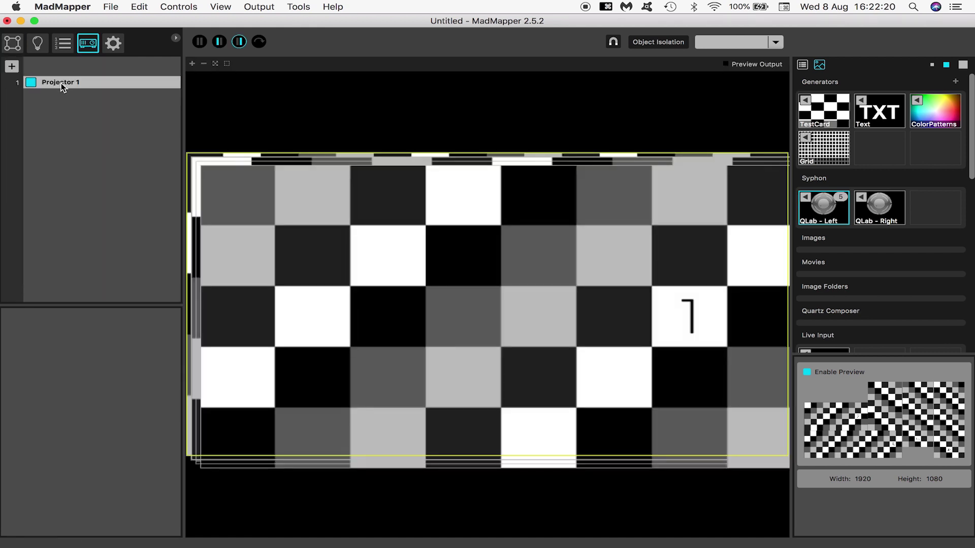
Send Projector 1's output to Screen 1.
click(62, 86)
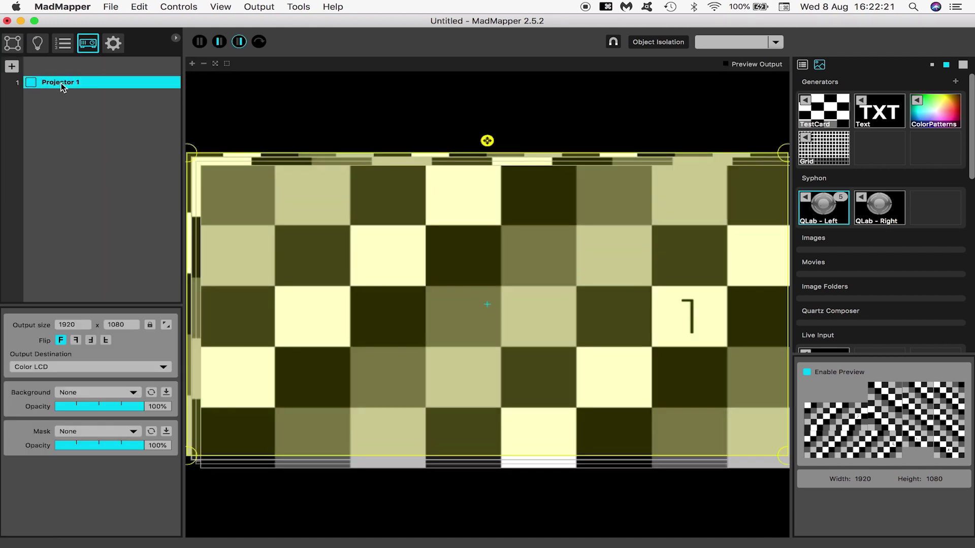
click(41, 368)
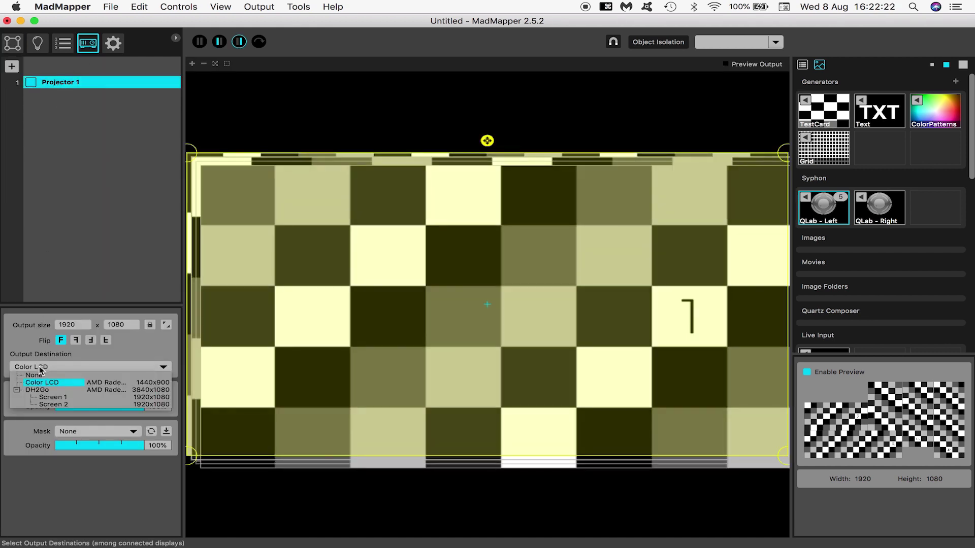
click(63, 398)
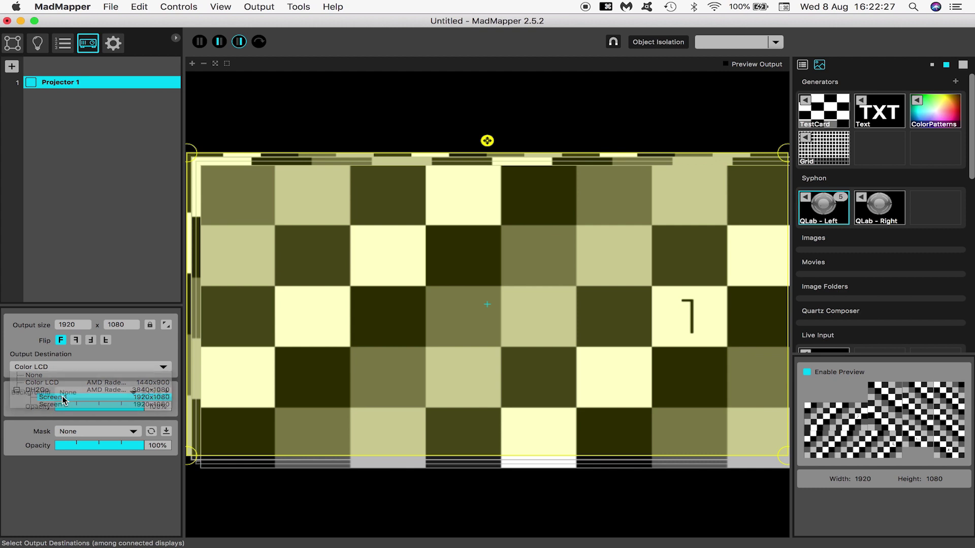
Hide Left 2–4, preview the output, then return to the input layout with Left 1 selected.
click(14, 42)
click(30, 109)
click(30, 97)
click(30, 84)
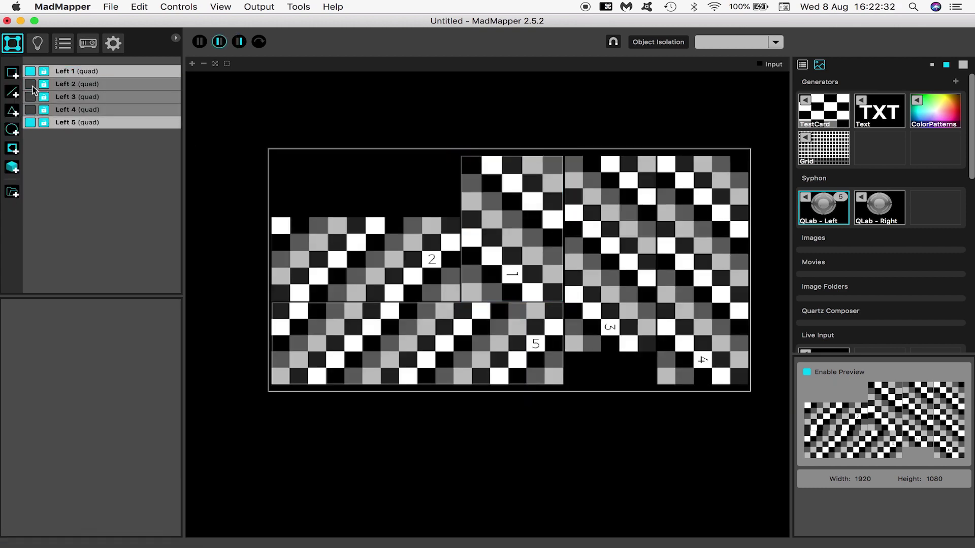
click(238, 43)
scroll(268, 134, down, 2)
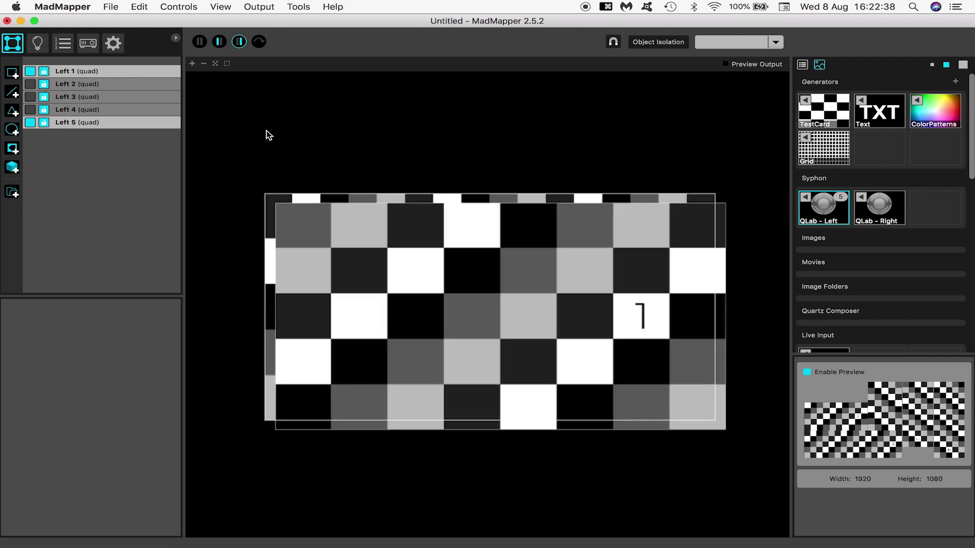
click(219, 41)
click(32, 73)
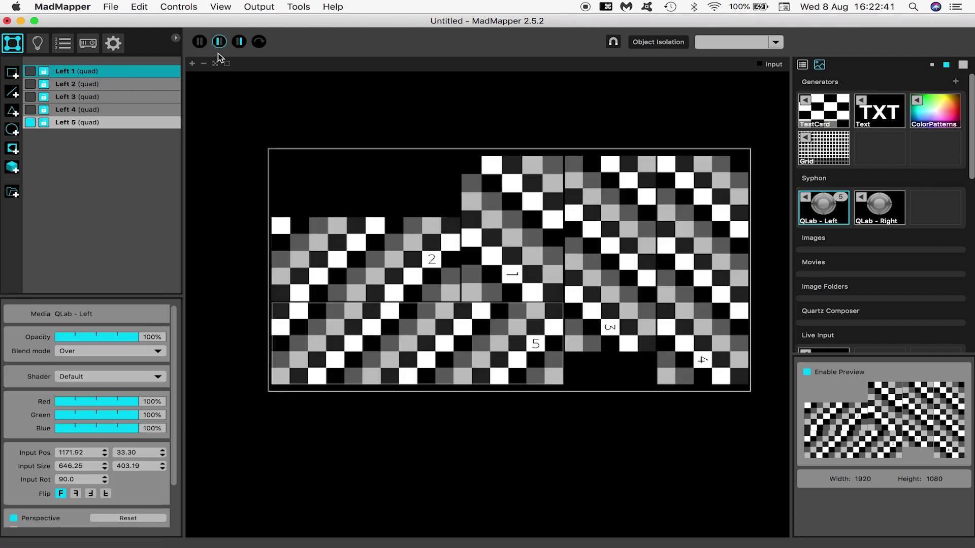
Save the project as 'MadMapper Left' in Tutorial Assets.
click(258, 8)
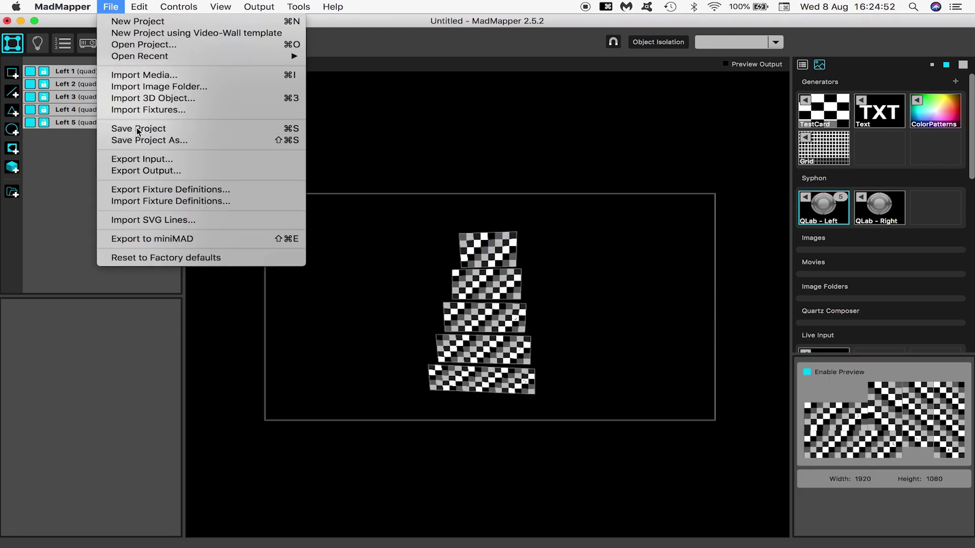
click(136, 128)
text(MadMapper Left)
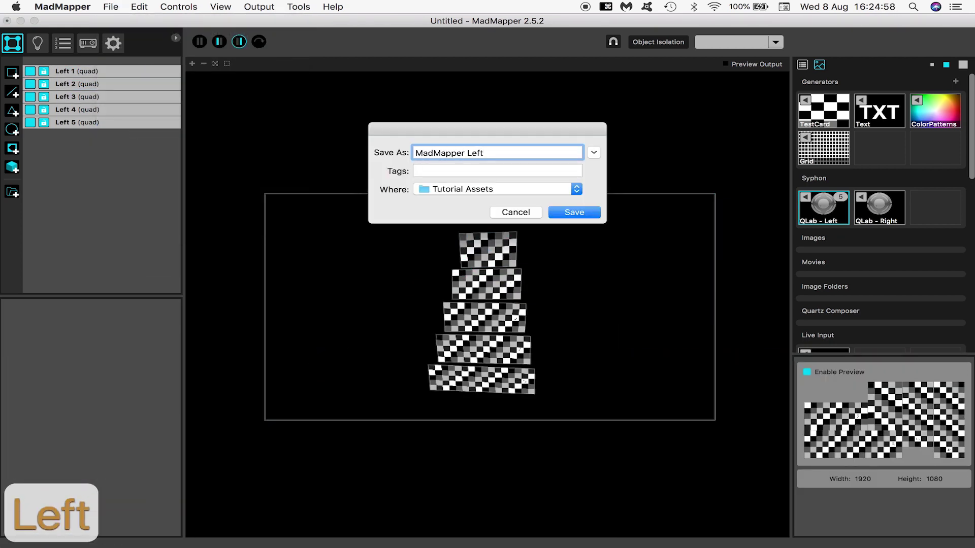
key(Return)
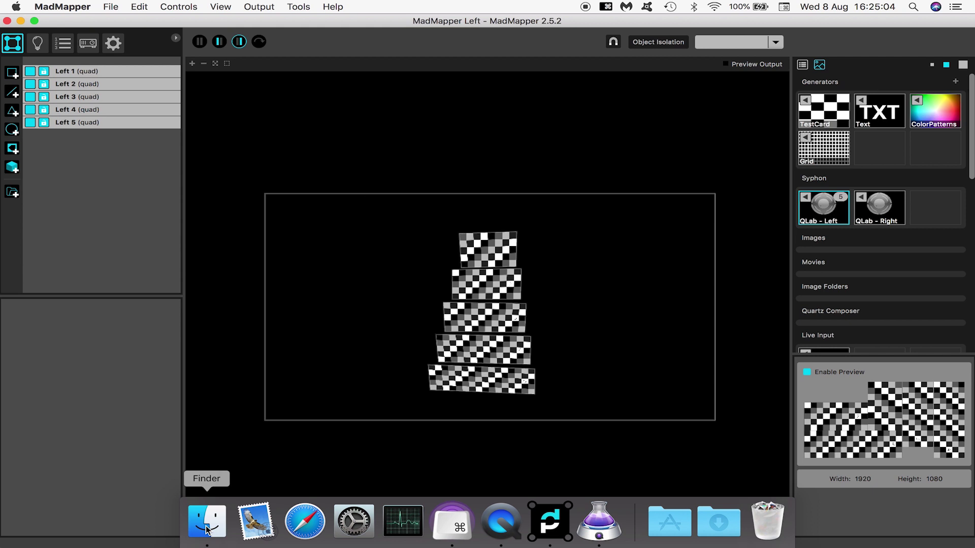
click(207, 526)
Move the old MadMapper Right application in Applications to the Trash.
click(305, 213)
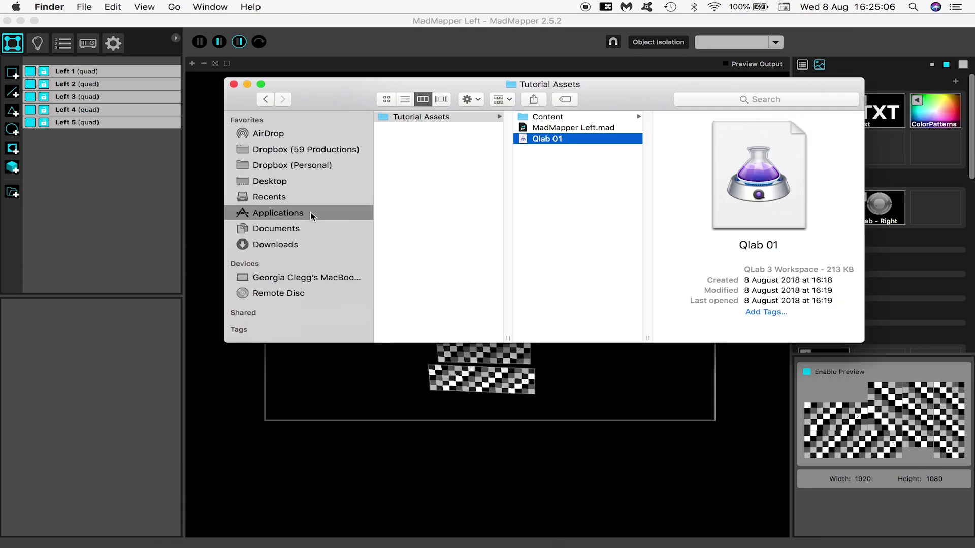
scroll(484, 277, down, 10)
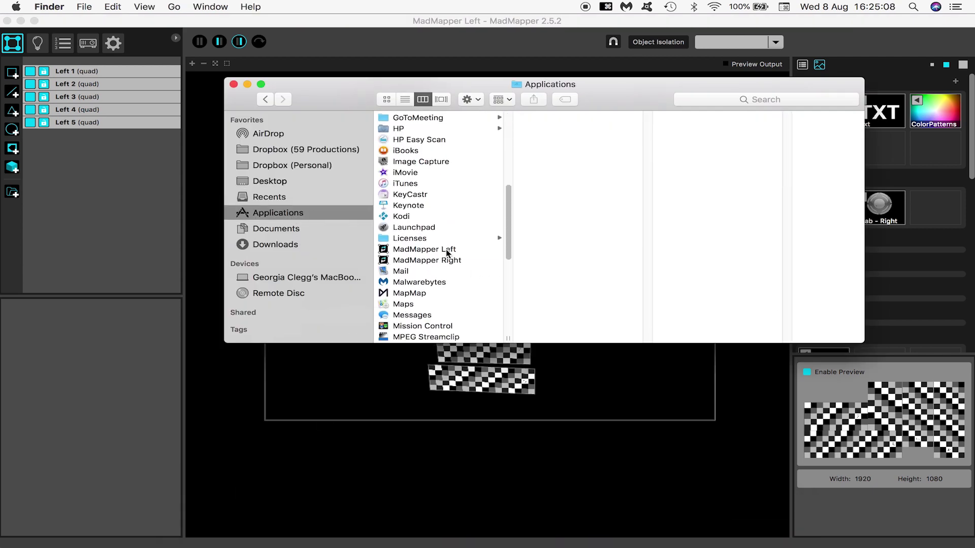
click(446, 248)
click(444, 260)
key(super+BackSpace)
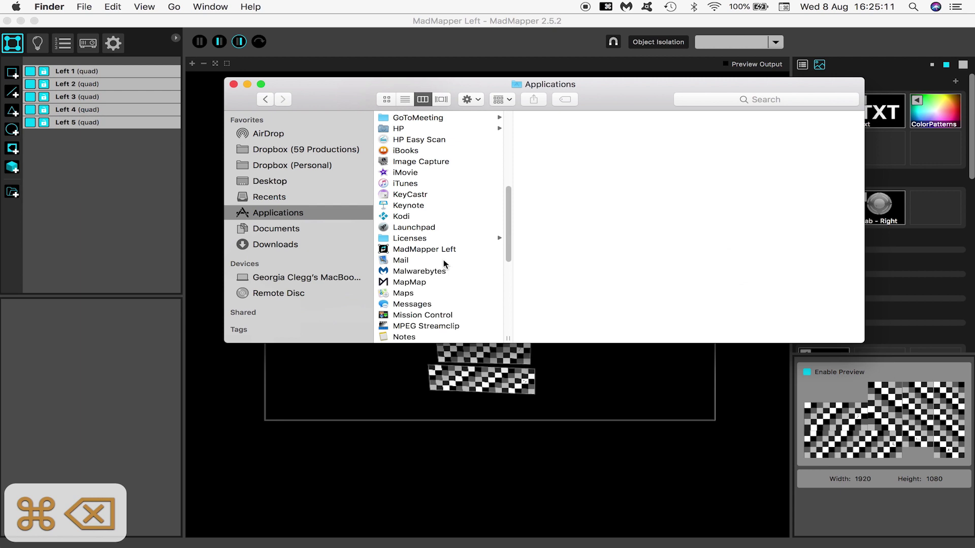
Make sure the remaining application is named MadMapper Left.
click(434, 250)
key(Return)
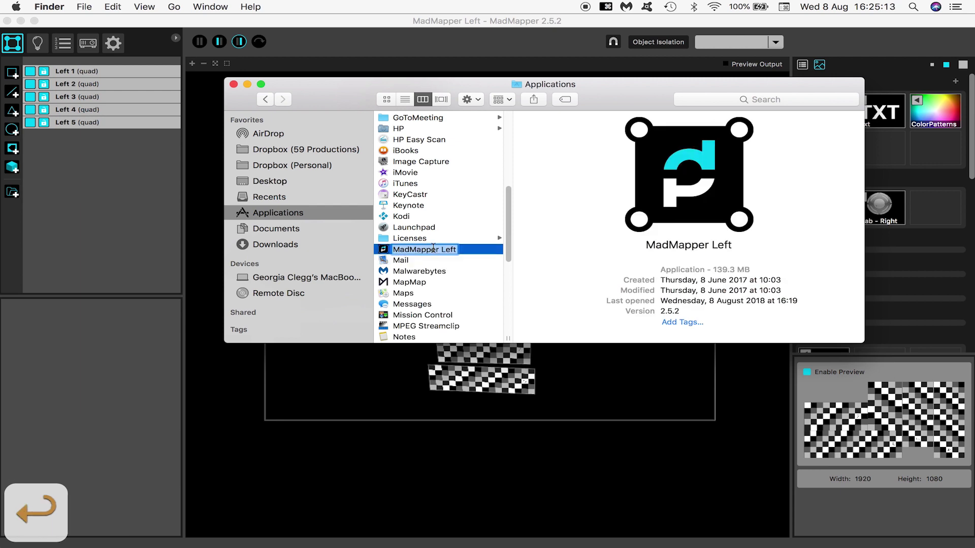
key(Right)
key(BackSpace)
key(BackSpace)
key(BackSpace)
text(eft)
key(Return)
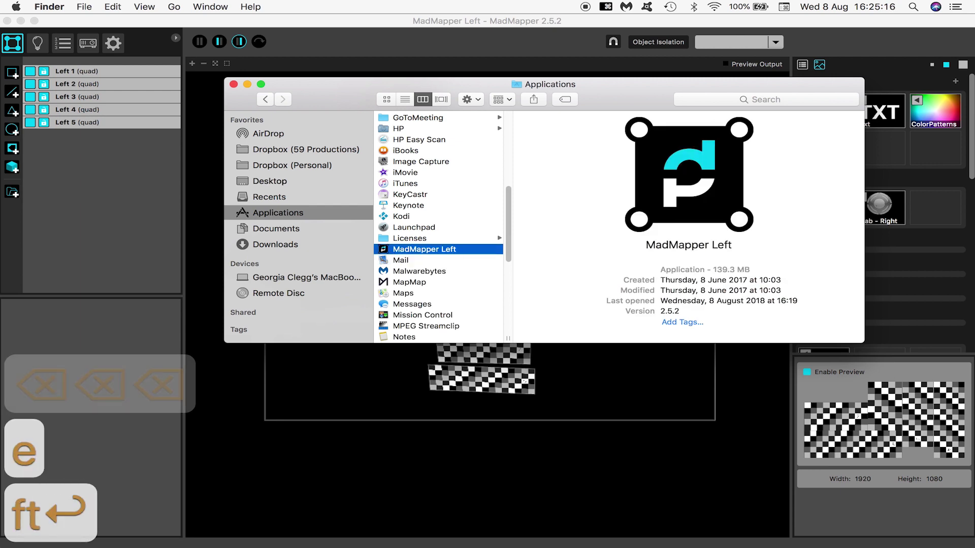
Duplicate MadMapper Left and rename the copy MadMapper Right.
key(super+c)
key(super+v)
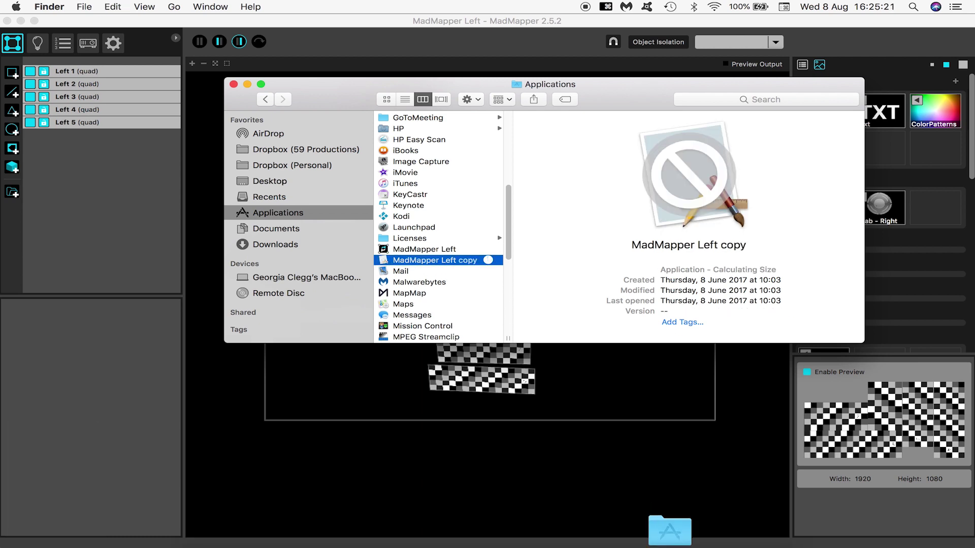
key(Return)
key(Right)
key(BackSpace)
key(BackSpace)
key(BackSpace)
key(BackSpace)
key(BackSpace)
key(BackSpace)
key(BackSpace)
key(BackSpace)
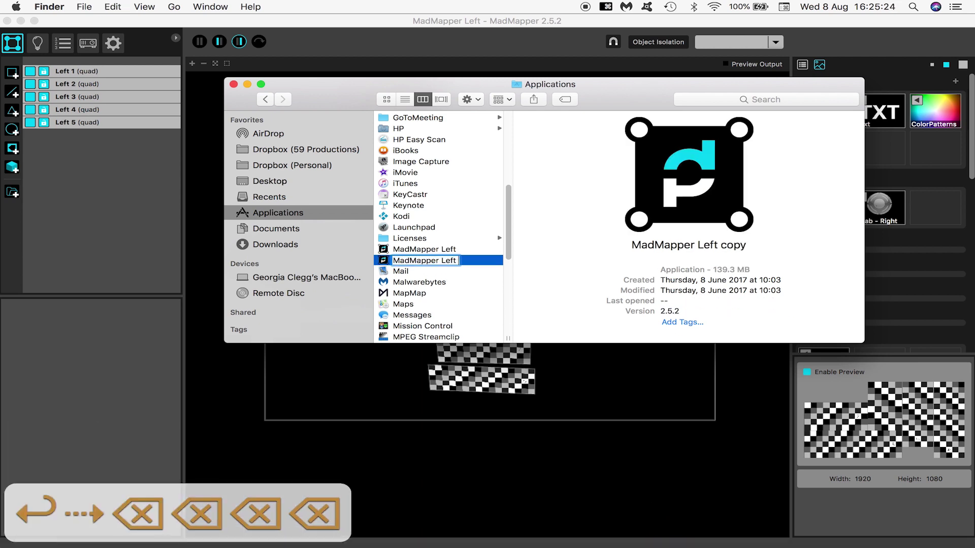
key(BackSpace)
text(Righ)
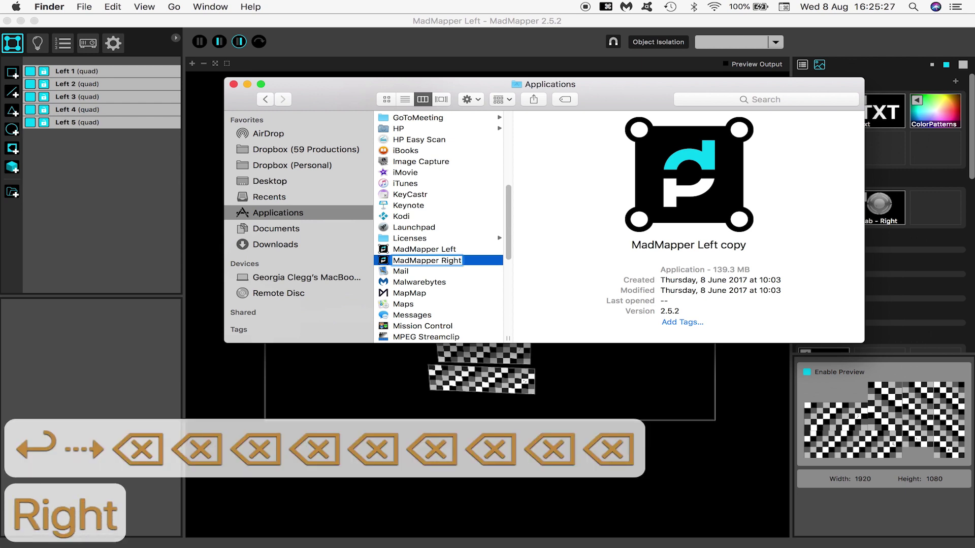
key(Return)
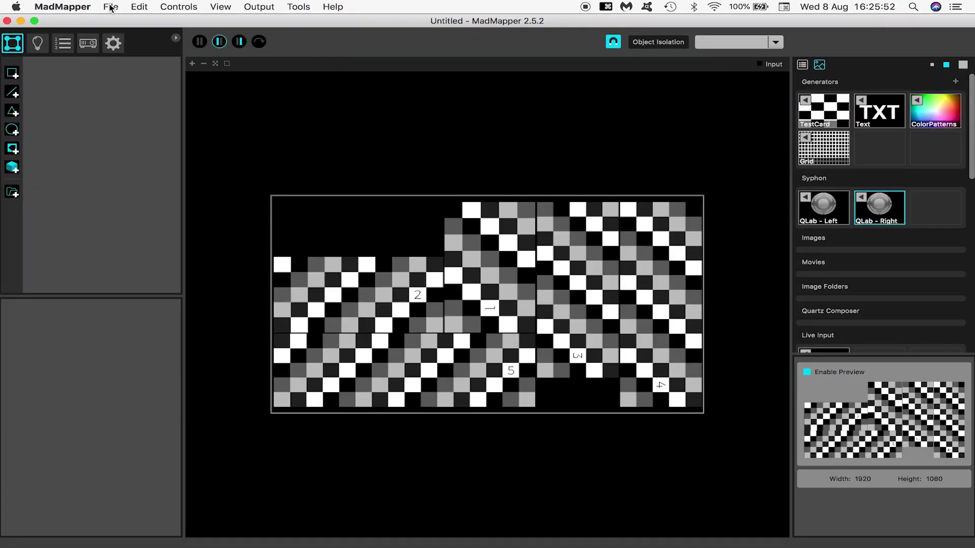
click(111, 6)
Open MadMapper Left.mad and save a copy as 'MadMapper Right'.
click(141, 47)
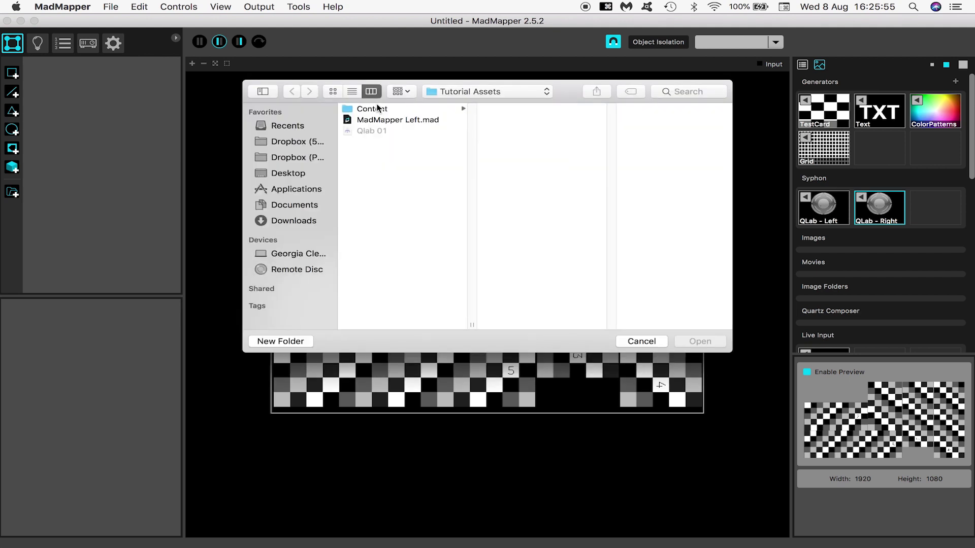
double_click(395, 122)
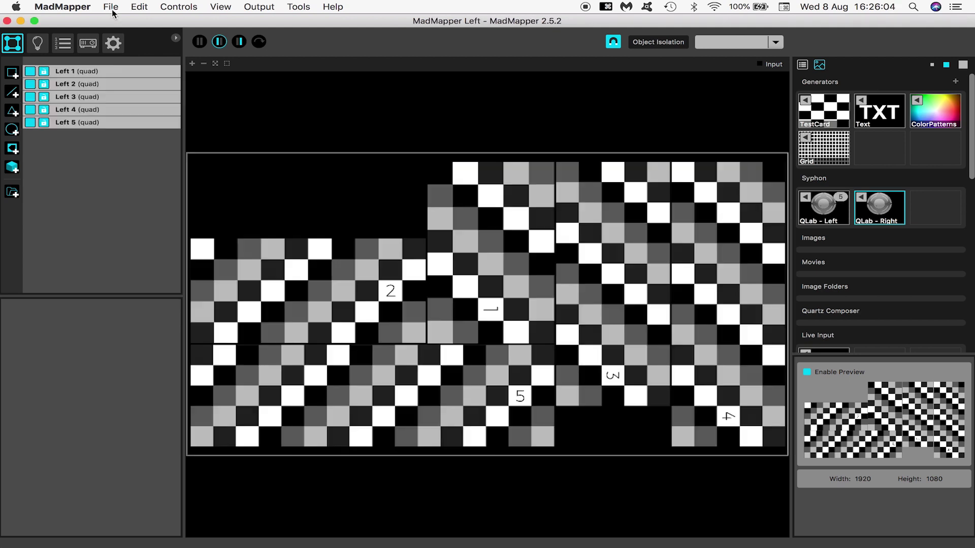
click(111, 7)
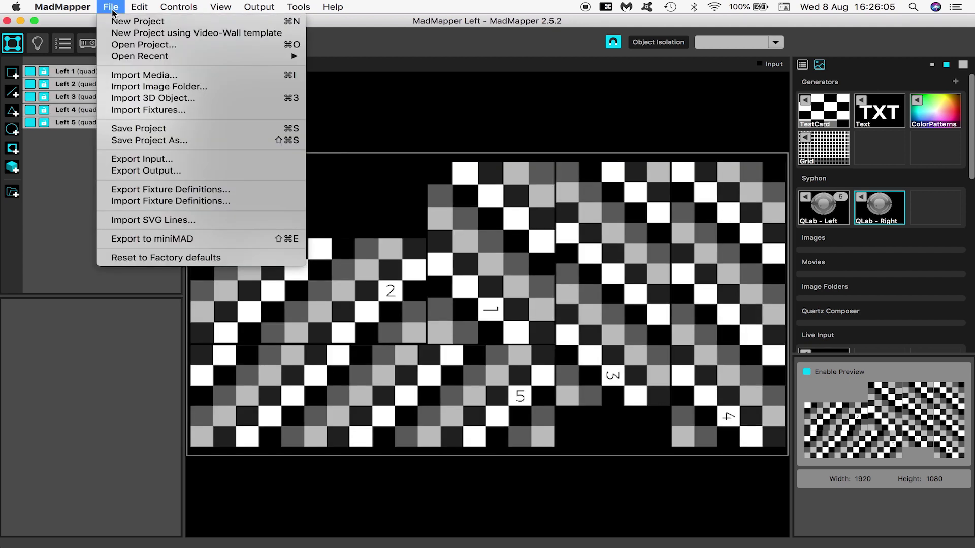
click(142, 140)
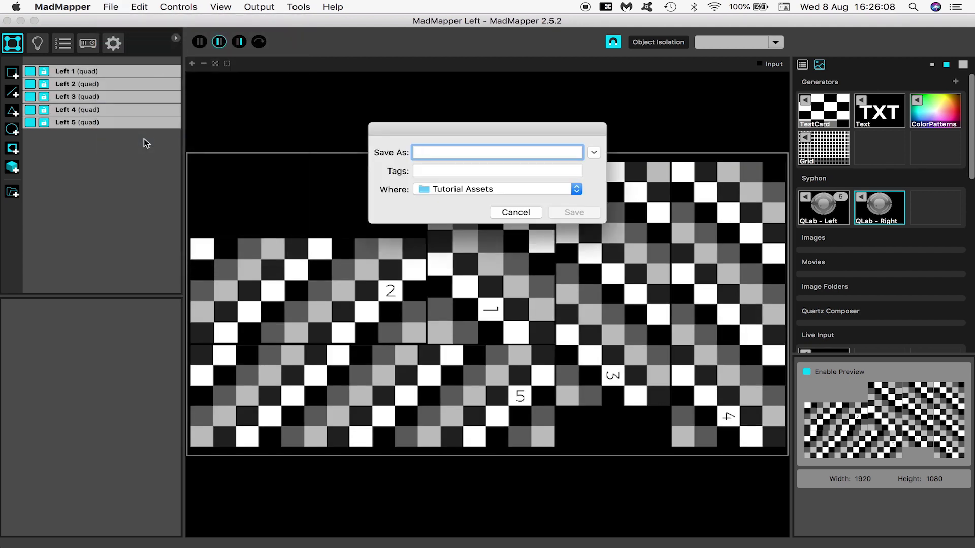
text(MadMapper)
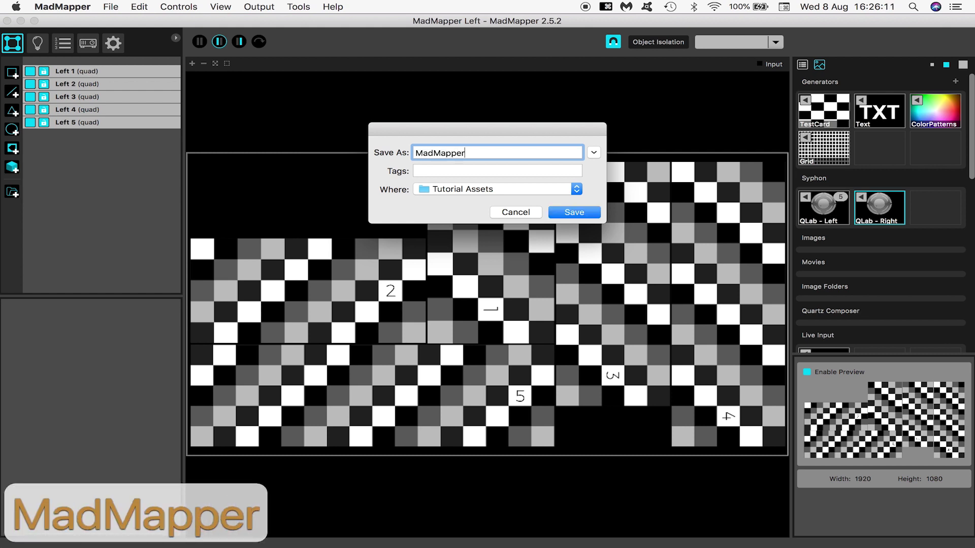
text( Right)
key(Return)
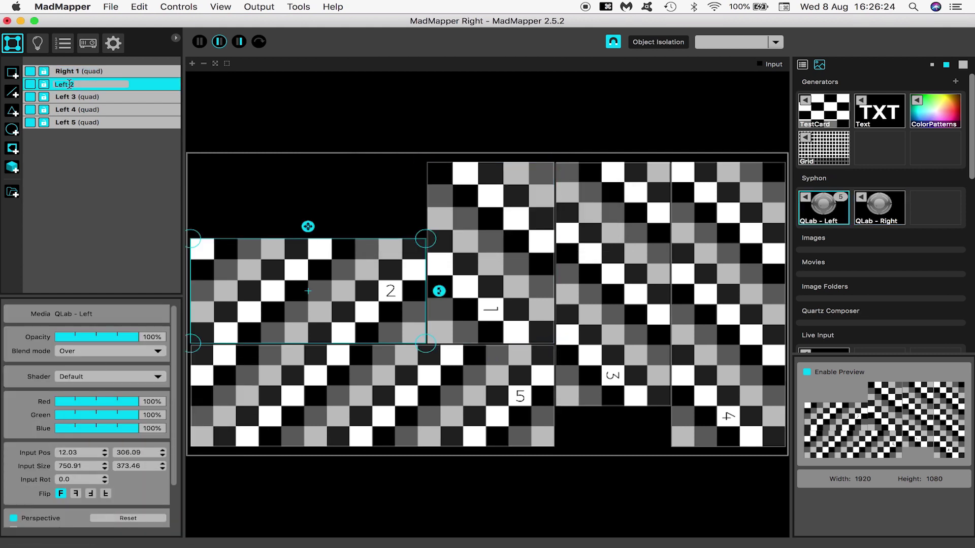
Send Projector 1 to Screen 2 and turn on full screen output.
key(cmd+v)
click(88, 44)
click(76, 82)
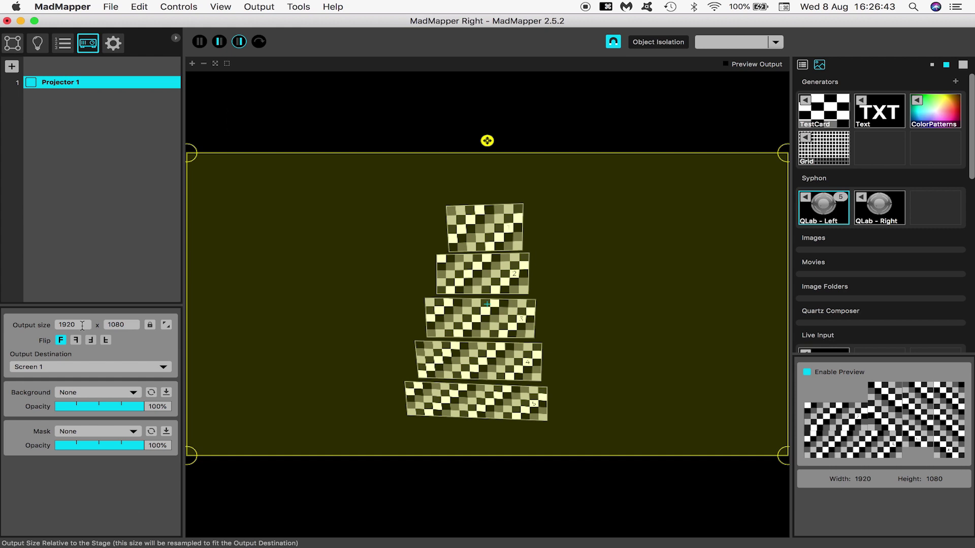
click(51, 367)
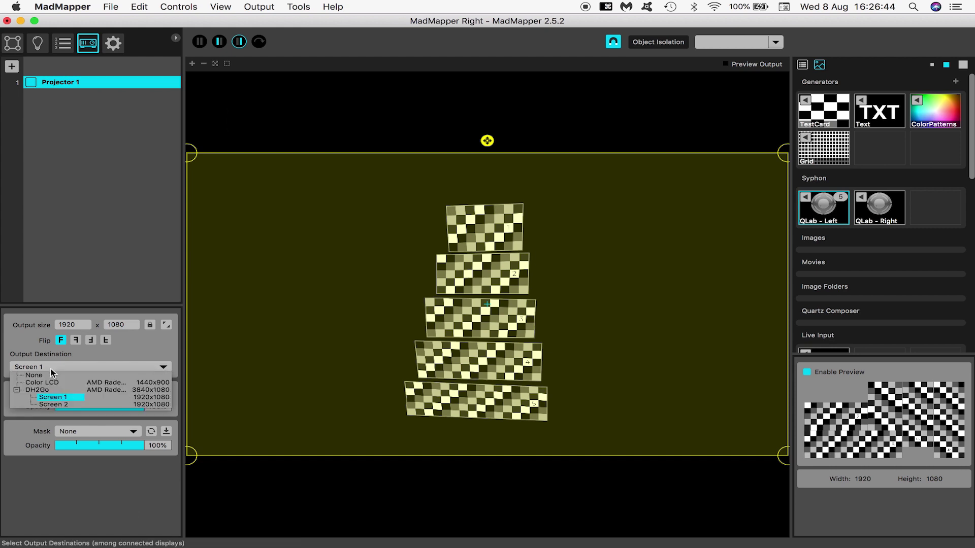
click(58, 405)
key(cmd+1)
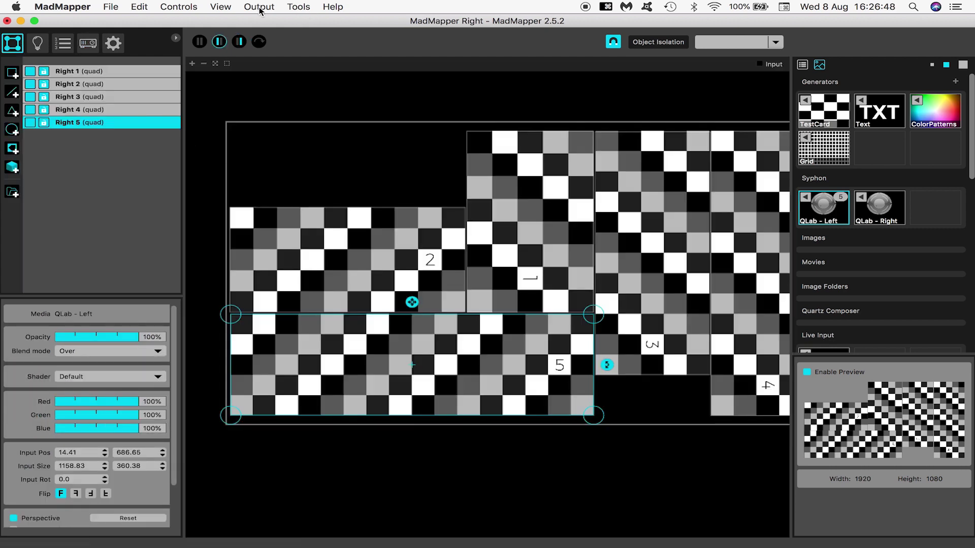
click(259, 7)
click(267, 33)
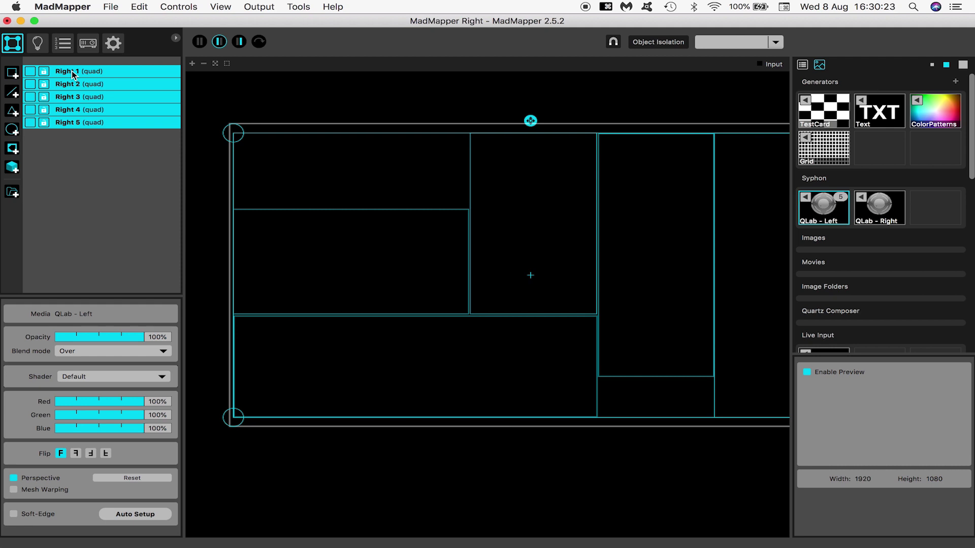
Feed the Right 5 surface from the QLab - Right source, then select Right 1–4.
click(78, 137)
click(76, 124)
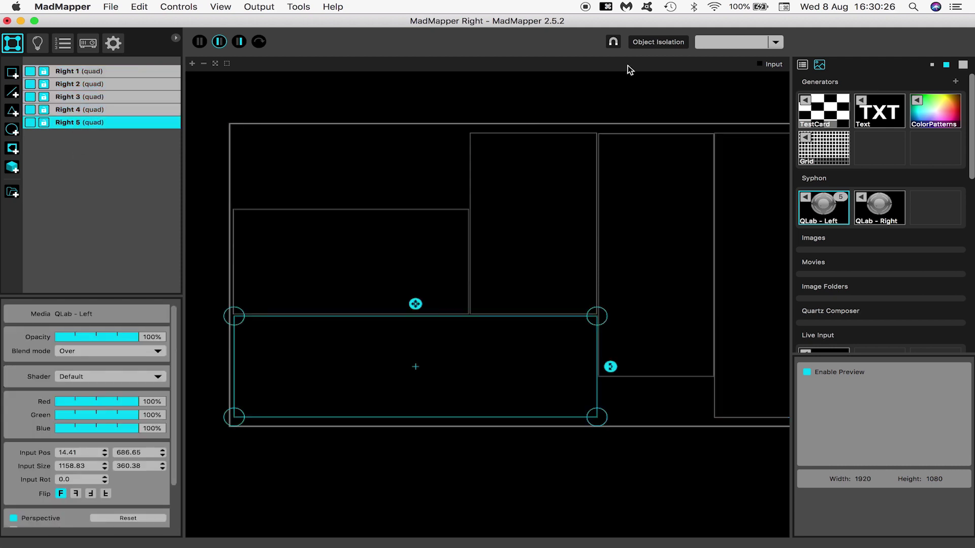
click(885, 212)
drag(246, 124, 770, 429)
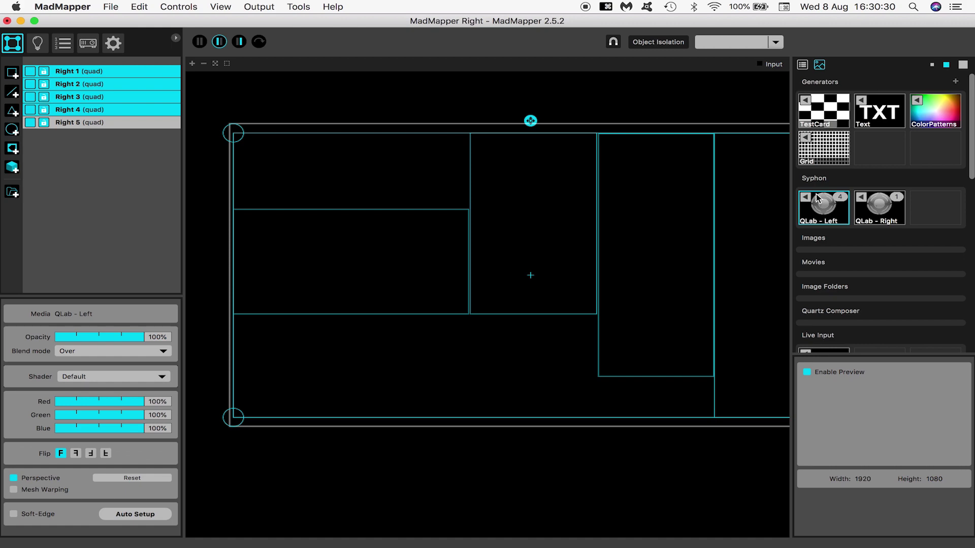
key(super+Tab)
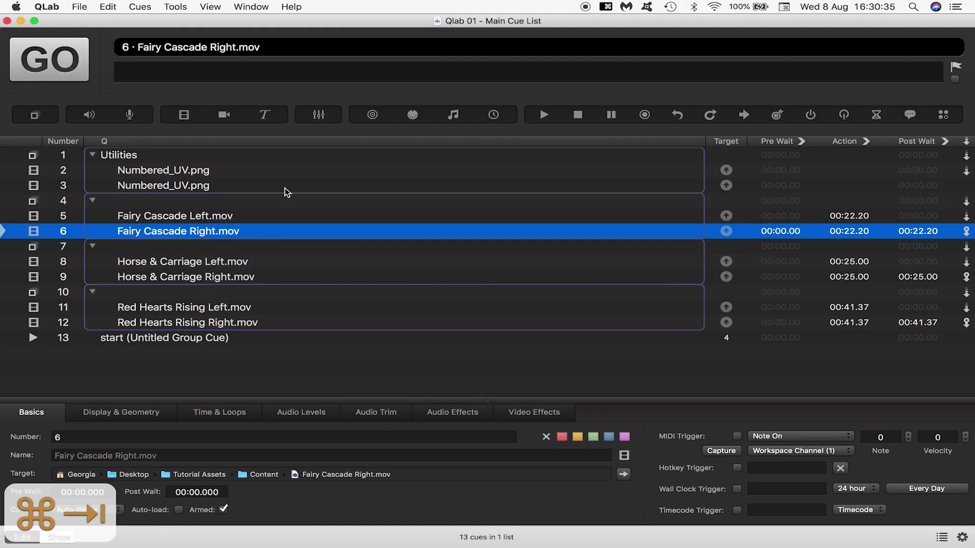
Play group cue 4, Fairy Cascade, with GO.
click(154, 202)
key(space)
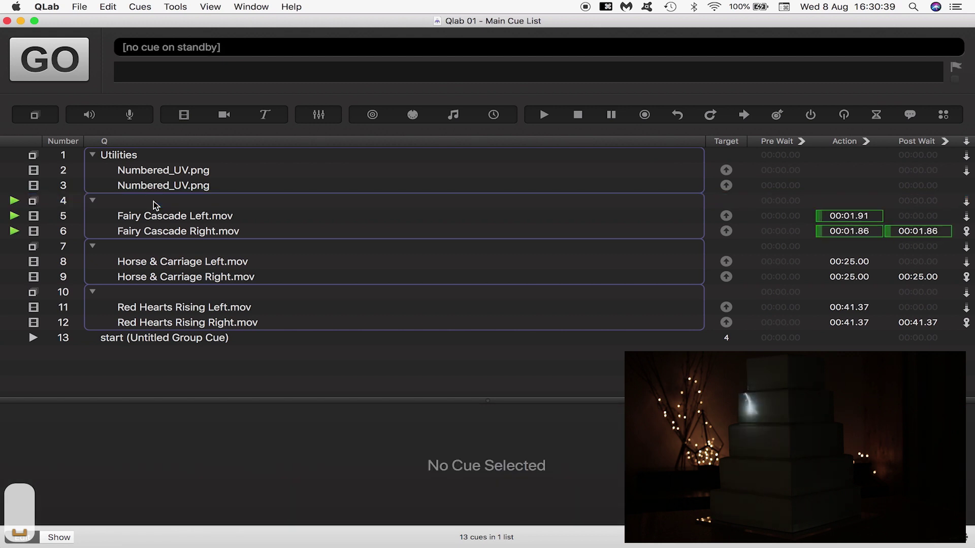